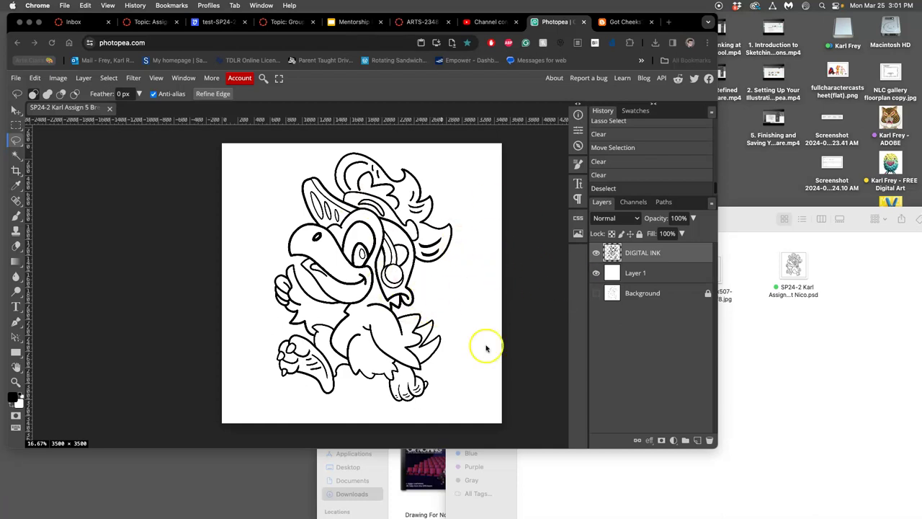
# - Enlarge the Chrome window and inspect the parrot's ink lines up close in Photopea
pyautogui.moveTo(717, 449); pyautogui.dragTo(784, 499)
pyautogui.scroll(5, 339, 354)
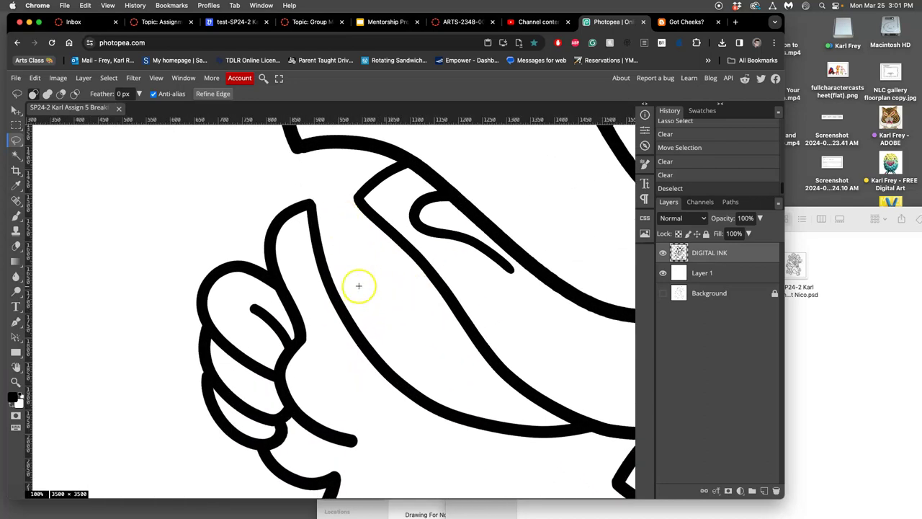
pyautogui.hscroll(3, 386, 259)
pyautogui.hscroll(2, 386, 260)
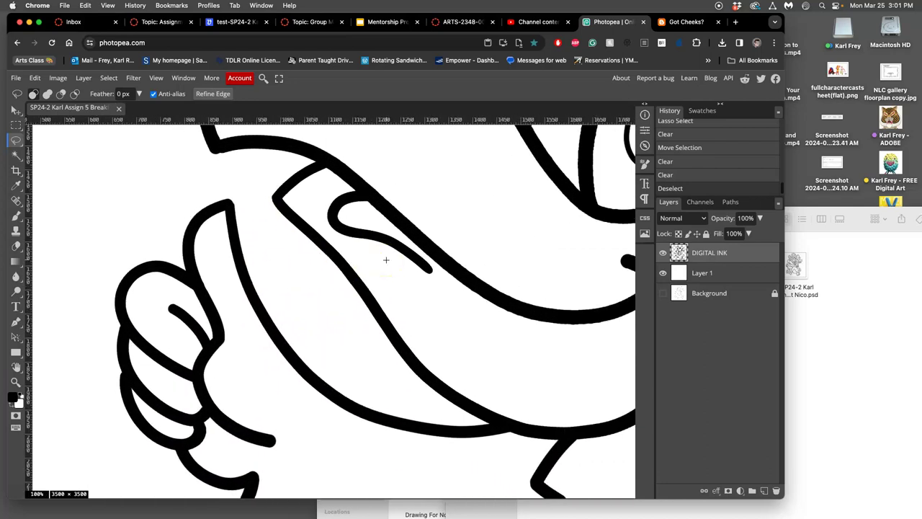
pyautogui.scroll(-5, 385, 261)
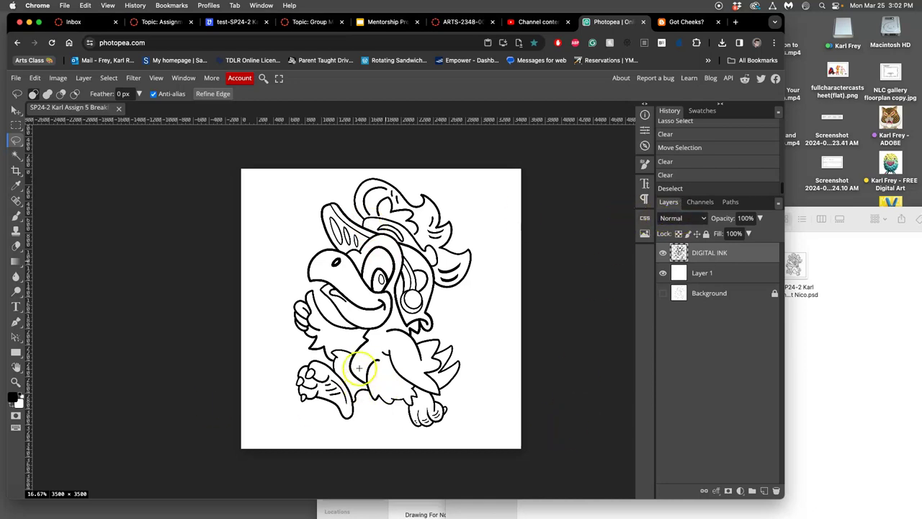
pyautogui.scroll(4, 359, 368)
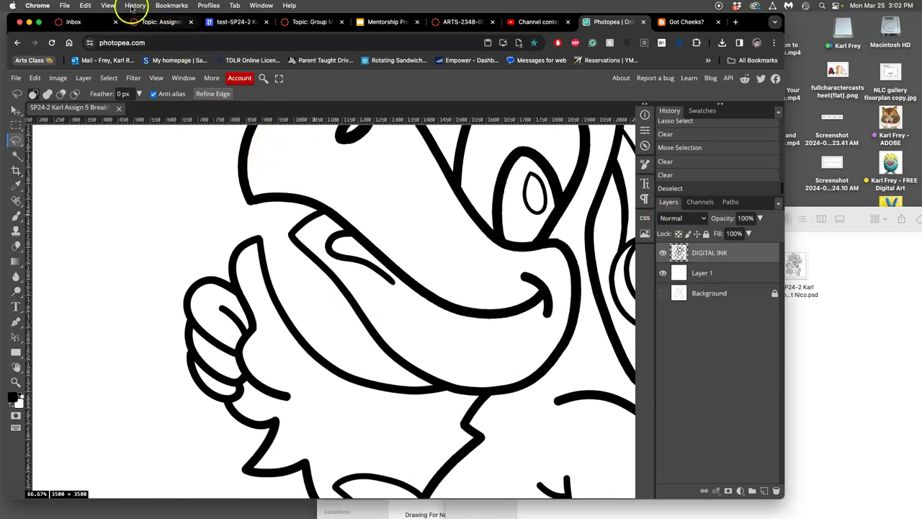
pyautogui.click(107, 6)
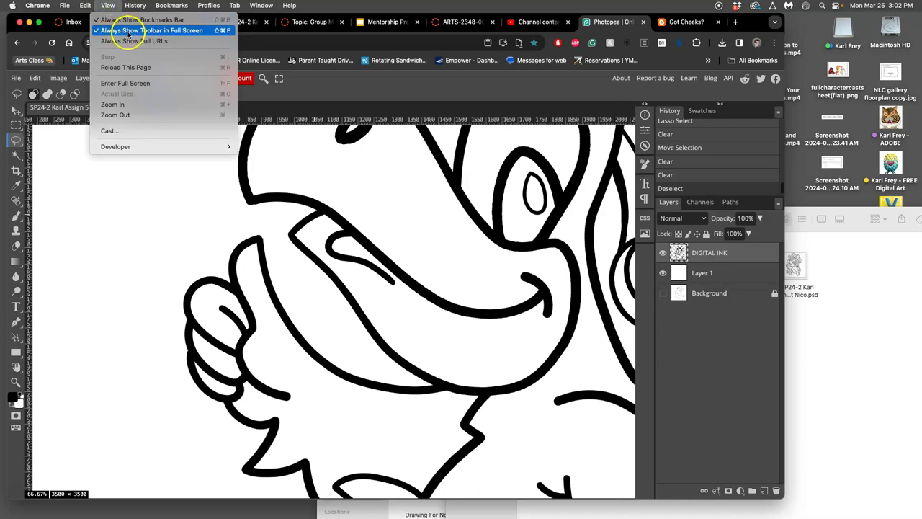
pyautogui.click(112, 188)
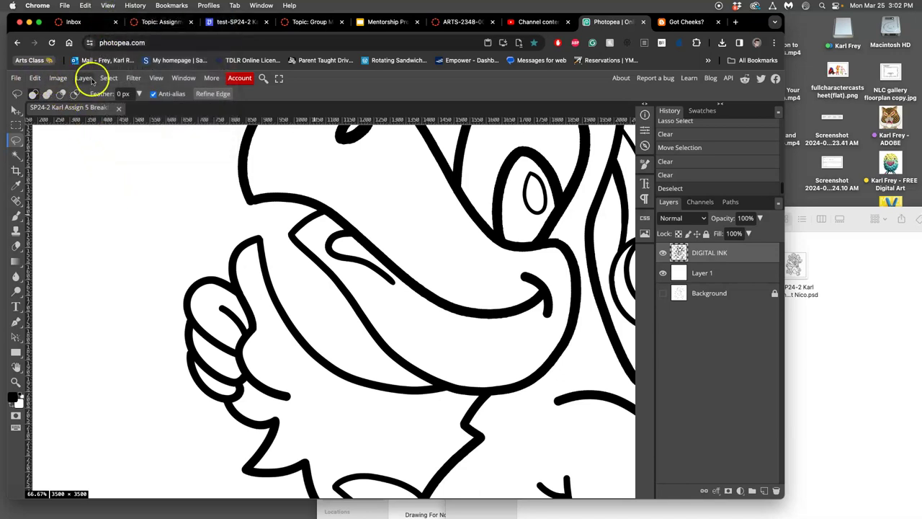
pyautogui.click(155, 78)
pyautogui.click(183, 139)
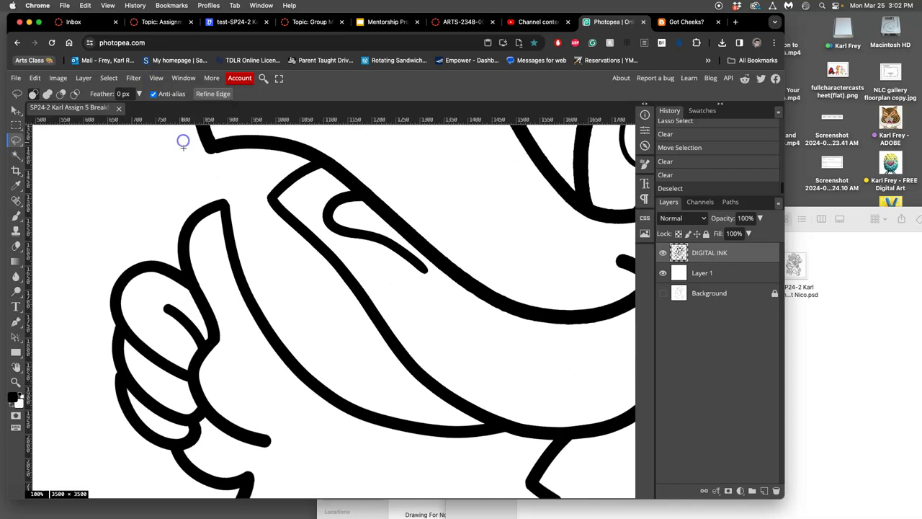
pyautogui.scroll(10, 412, 315)
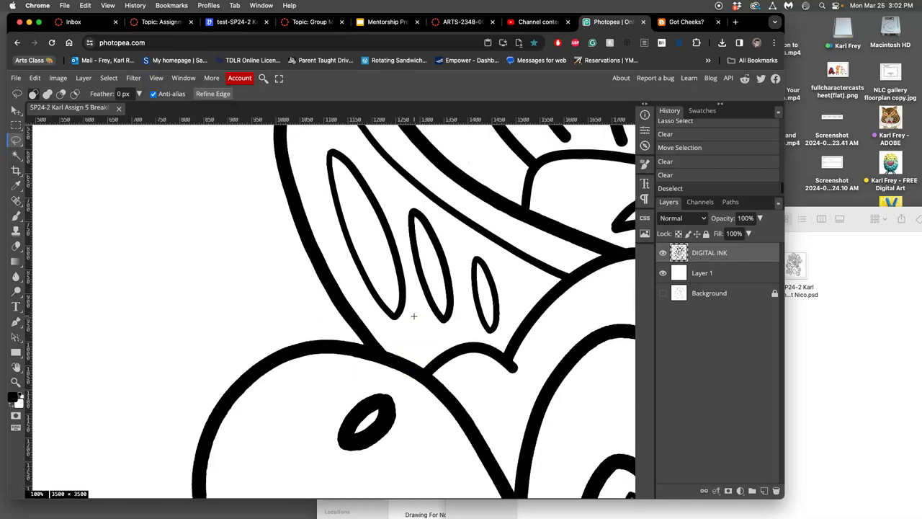
pyautogui.scroll(5, 414, 316)
pyautogui.hscroll(6, 414, 316)
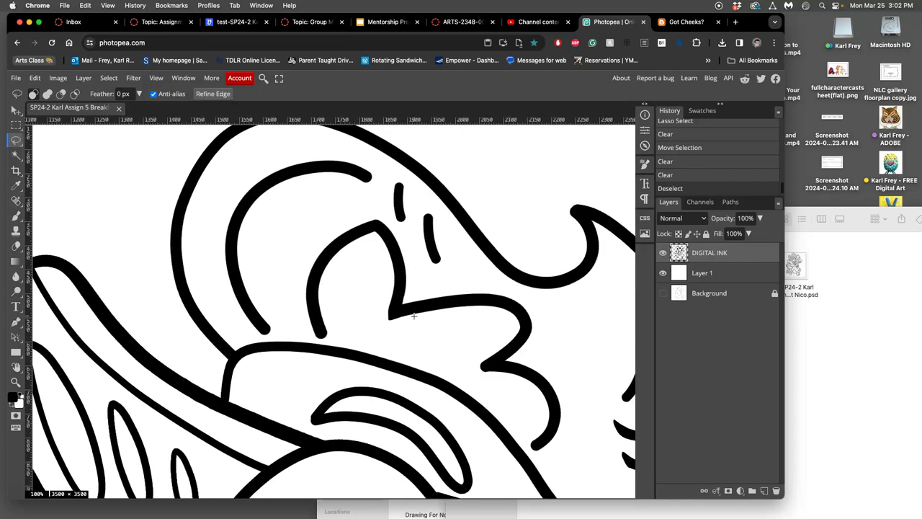
pyautogui.hscroll(6, 413, 315)
pyautogui.scroll(-5, 414, 316)
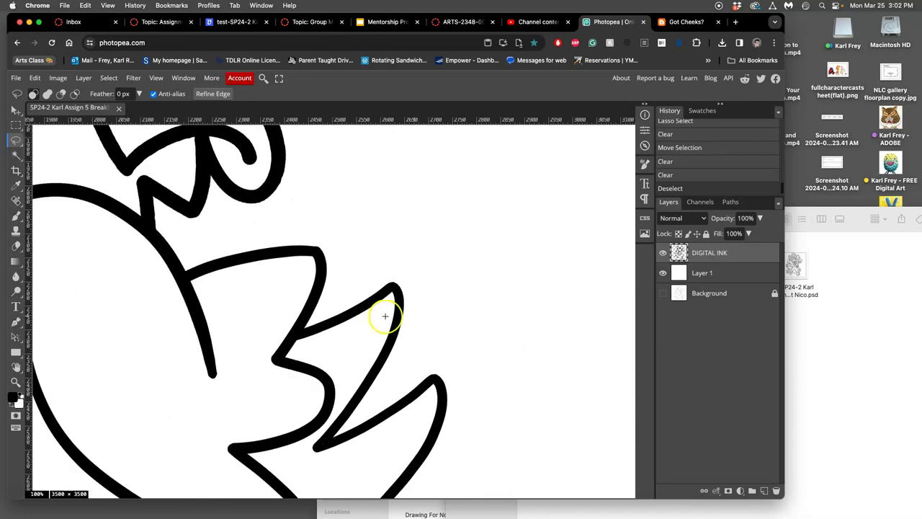
pyautogui.hscroll(-2, 381, 315)
pyautogui.scroll(10, 380, 315)
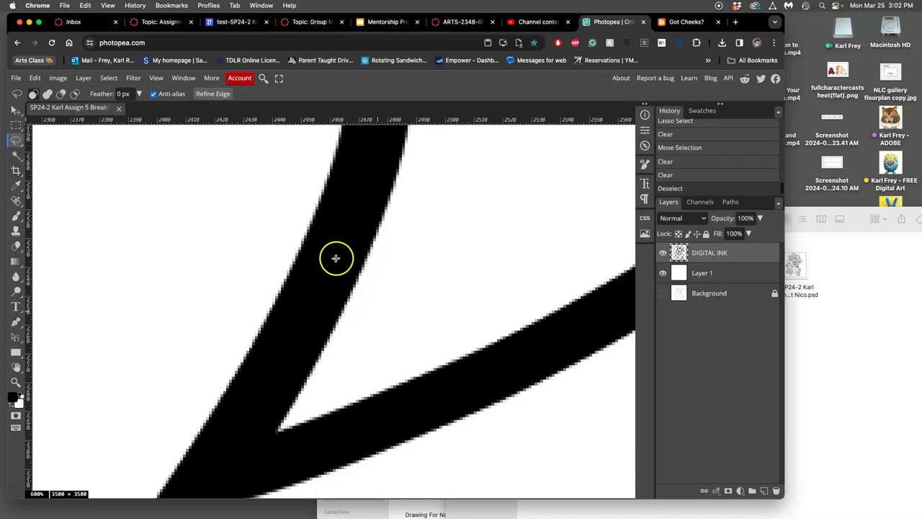
pyautogui.scroll(-1, 328, 281)
pyautogui.scroll(-15, 327, 282)
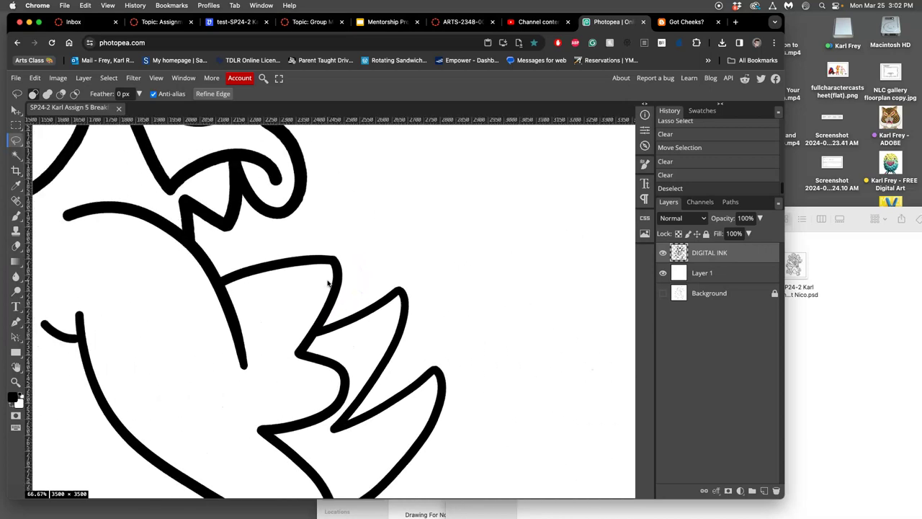
pyautogui.scroll(4, 327, 282)
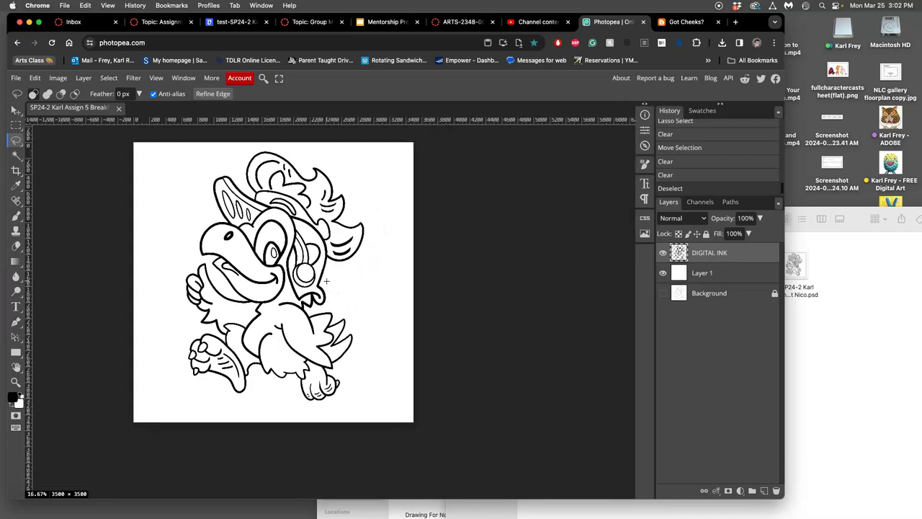
pyautogui.hscroll(-3, 323, 278)
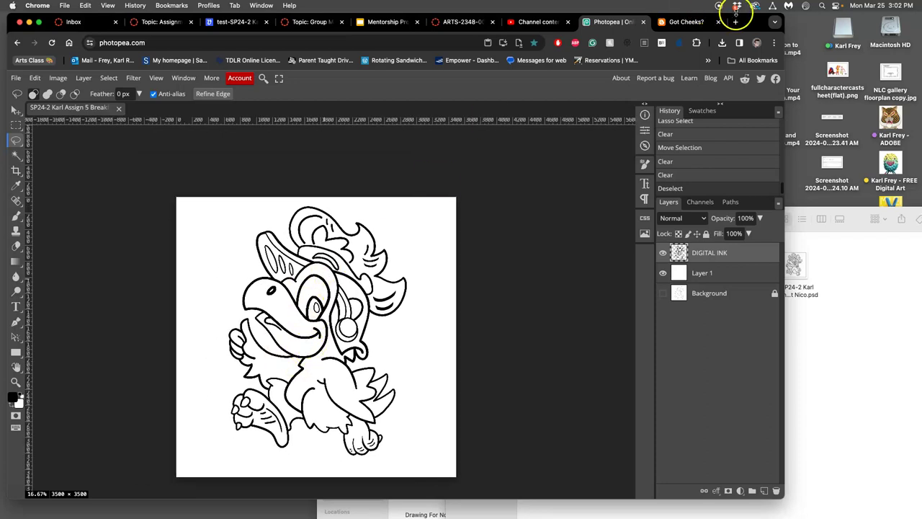
# - Look through the group presentation discussion page, then move to the Assignment topic page
pyautogui.moveTo(736, 11); pyautogui.dragTo(773, 56)
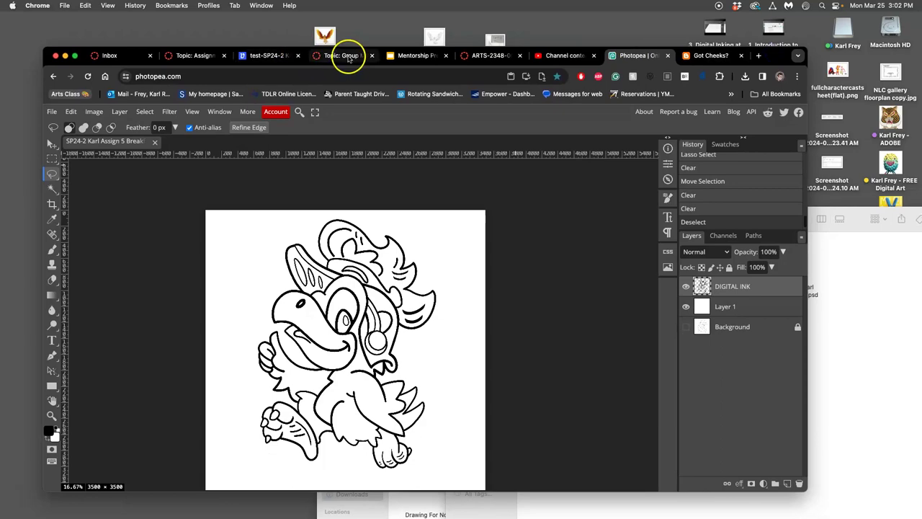
pyautogui.click(349, 58)
pyautogui.scroll(15, 409, 203)
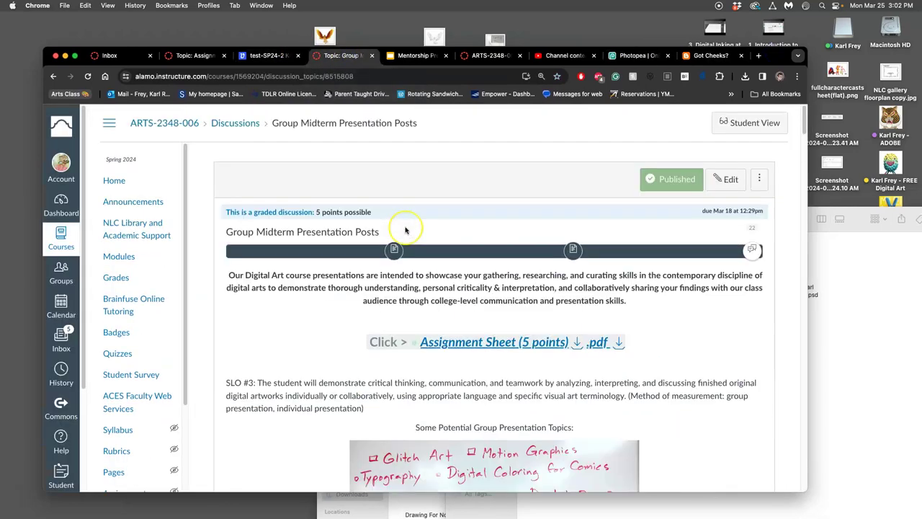
pyautogui.scroll(-10, 406, 230)
pyautogui.scroll(-4, 406, 231)
pyautogui.scroll(12, 407, 231)
pyautogui.scroll(10, 405, 231)
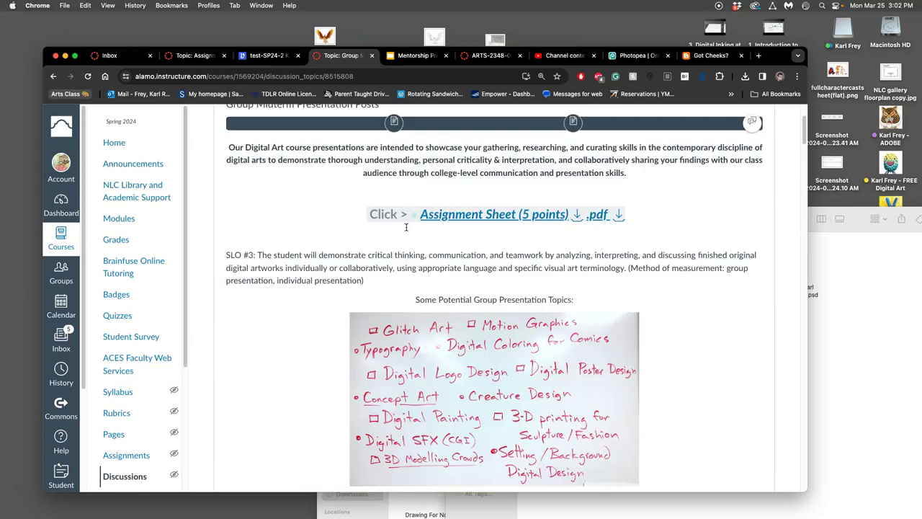
pyautogui.scroll(5, 406, 226)
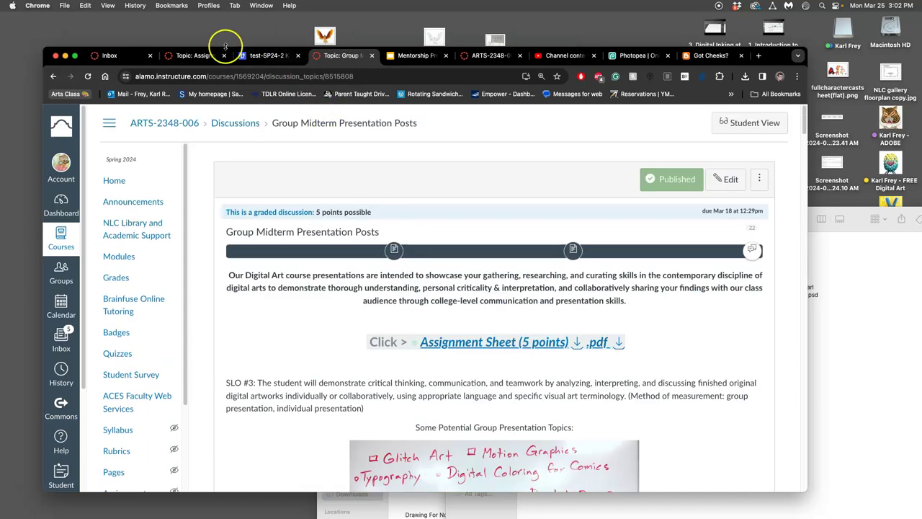
pyautogui.click(194, 55)
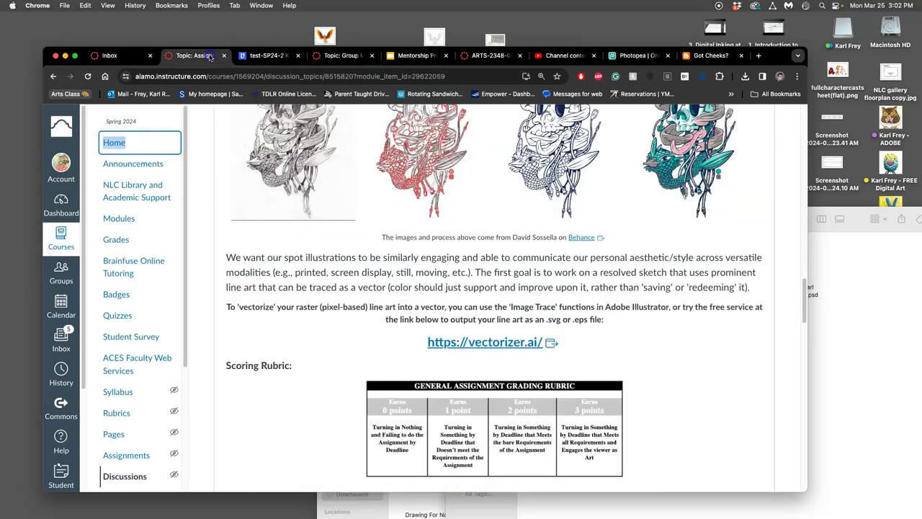
# - Open vectorizer.ai and upload the mascot test JPEG from the Assignment #5 folder, accepting the pre-crop
pyautogui.click(484, 343)
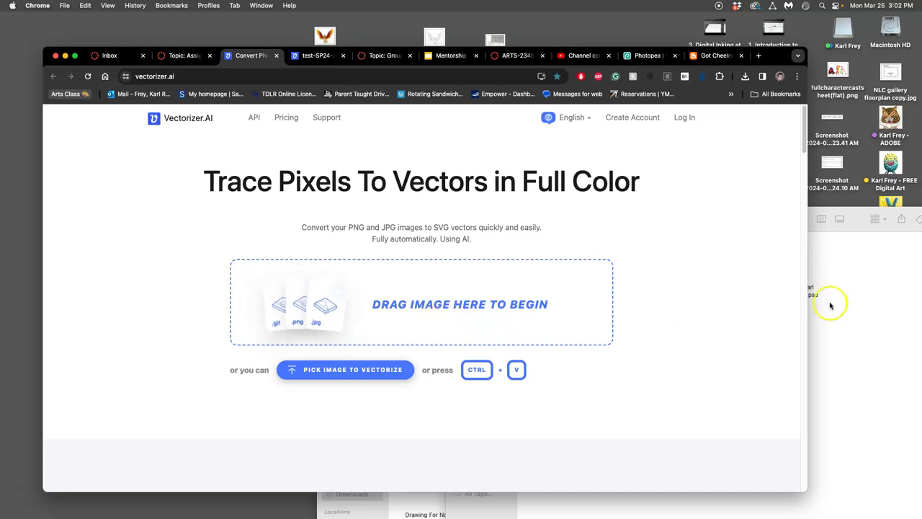
pyautogui.click(855, 302)
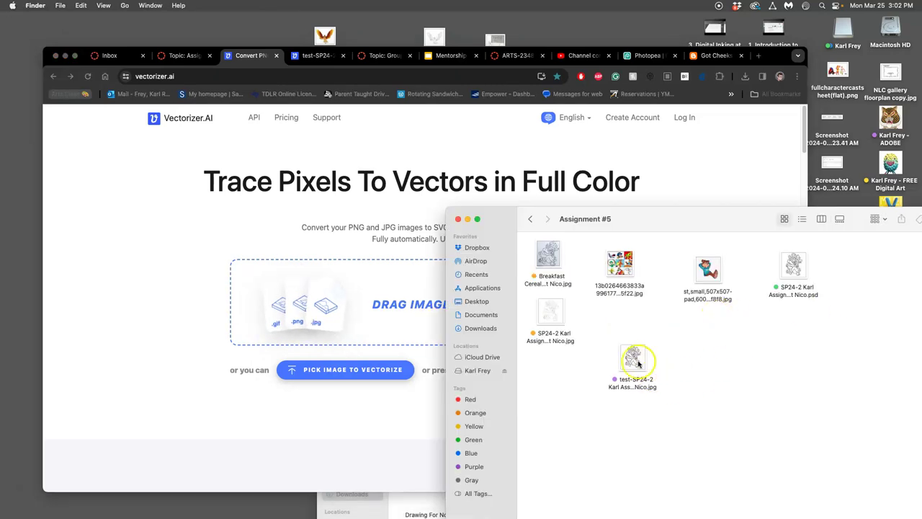
pyautogui.moveTo(638, 363); pyautogui.dragTo(393, 303)
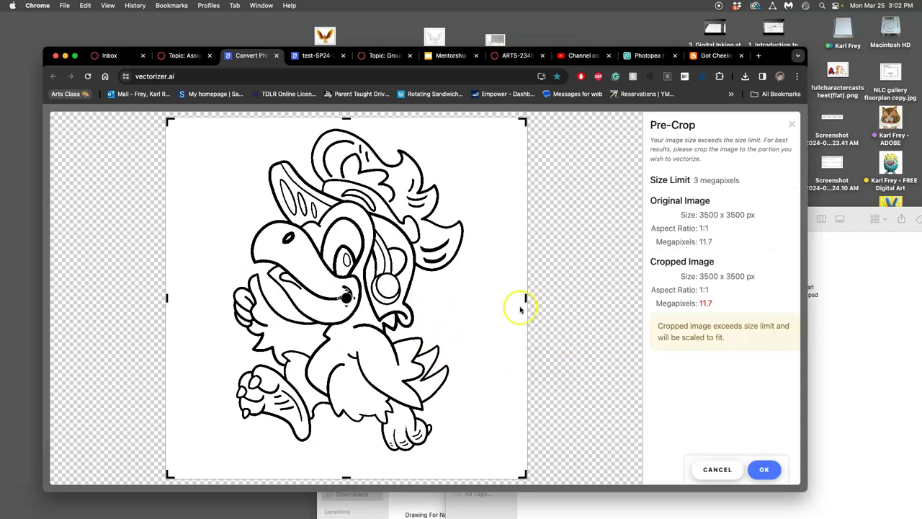
pyautogui.click(766, 470)
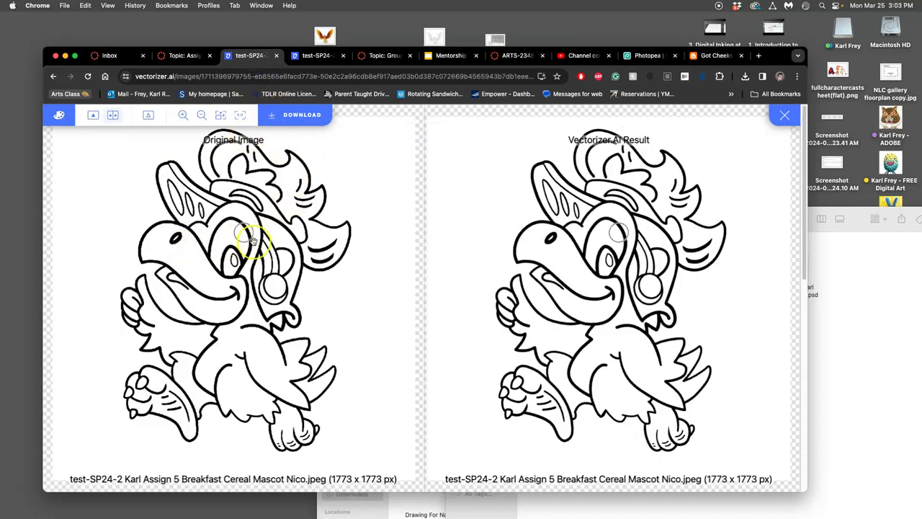
pyautogui.scroll(5, 252, 241)
pyautogui.scroll(-1, 213, 254)
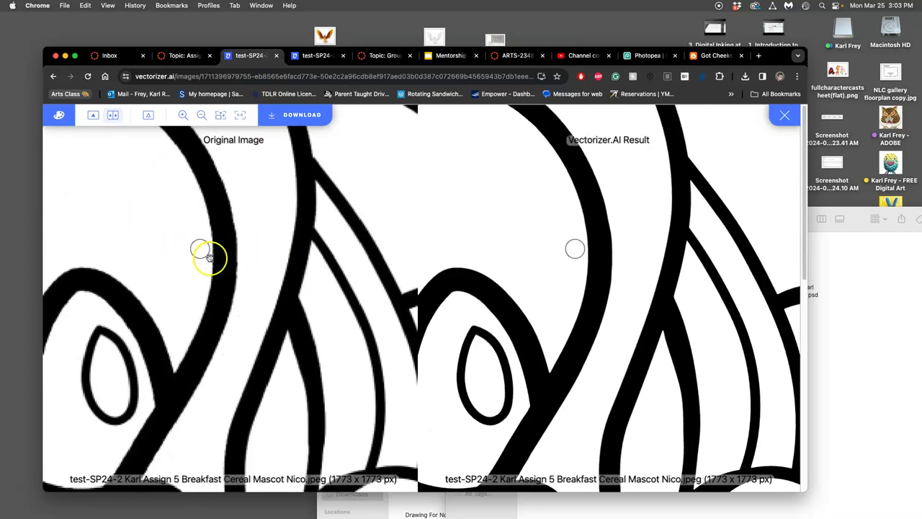
pyautogui.scroll(-1, 209, 256)
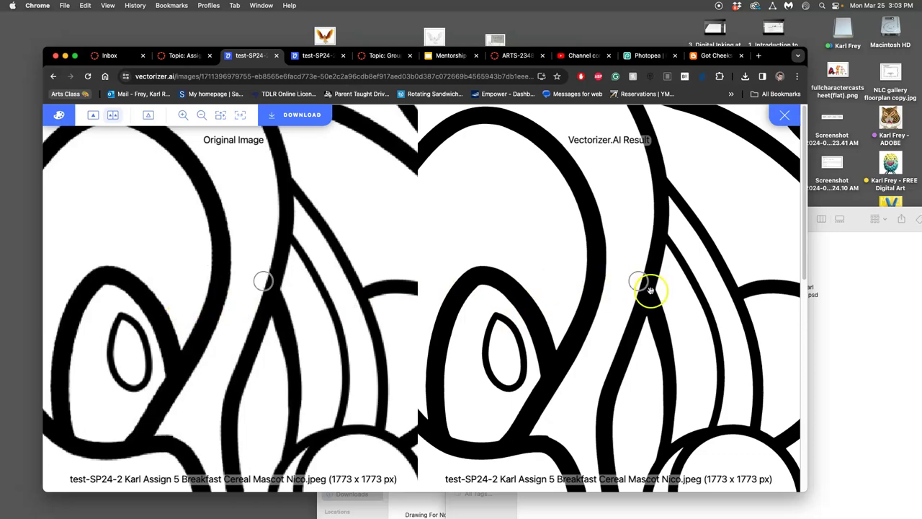
pyautogui.scroll(-2, 587, 291)
pyautogui.scroll(2, 587, 290)
pyautogui.scroll(-1, 587, 291)
pyautogui.scroll(-5, 587, 290)
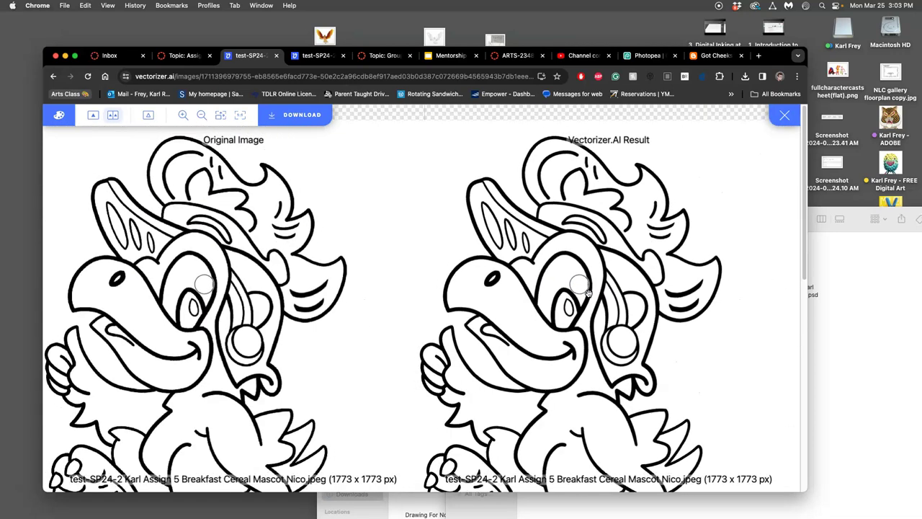
pyautogui.click(576, 335)
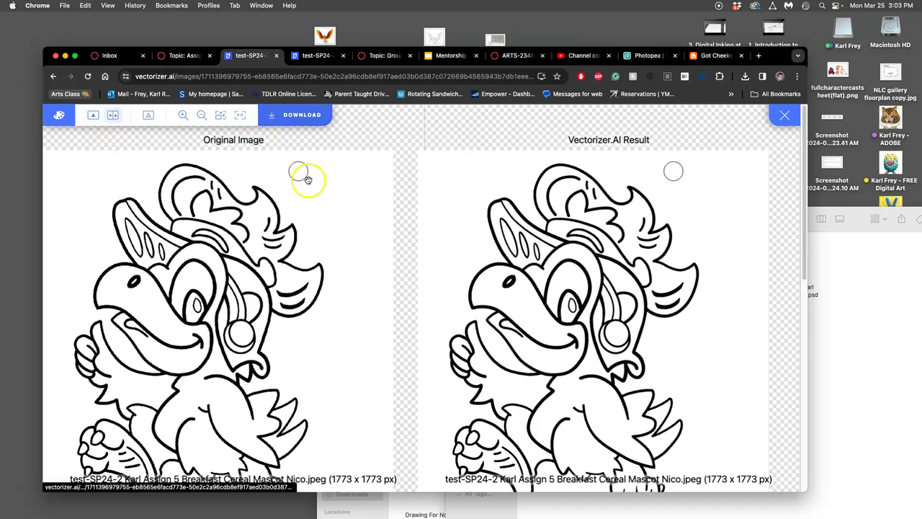
pyautogui.scroll(5, 370, 254)
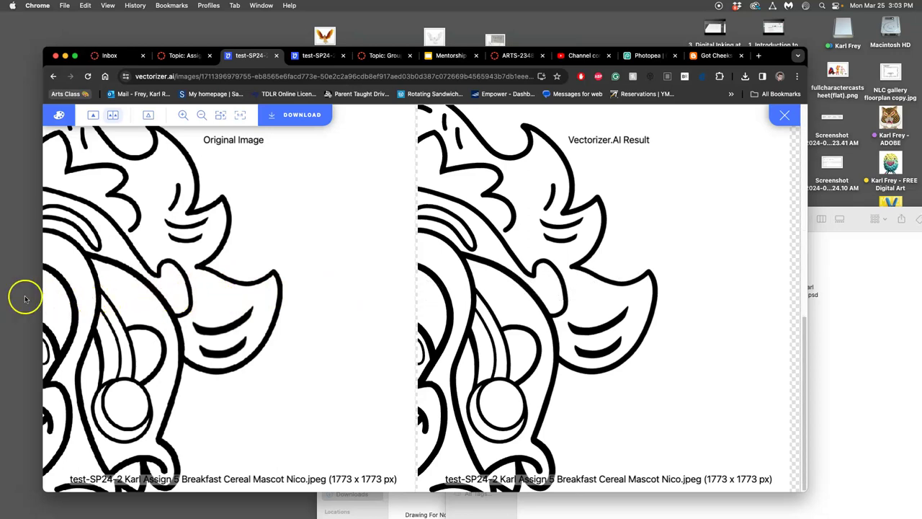
pyautogui.scroll(-2, 143, 286)
pyautogui.scroll(-2, 143, 286)
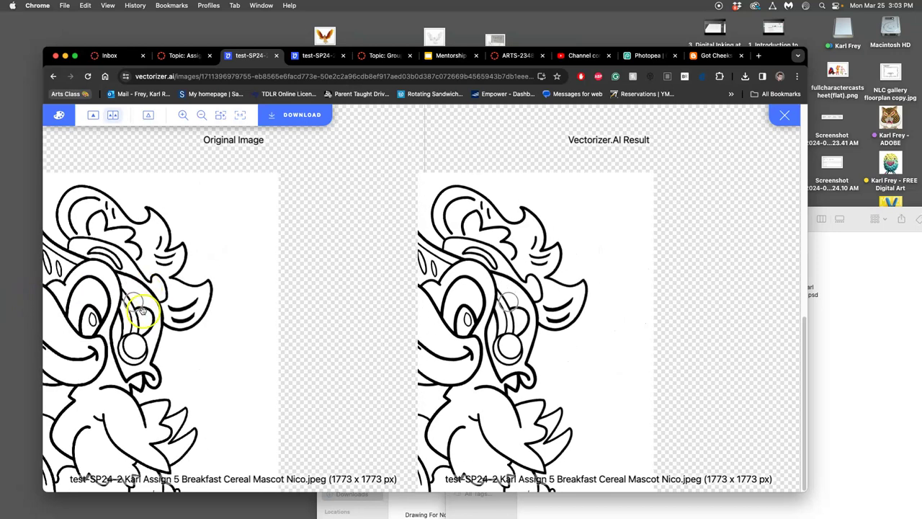
pyautogui.scroll(-3, 180, 300)
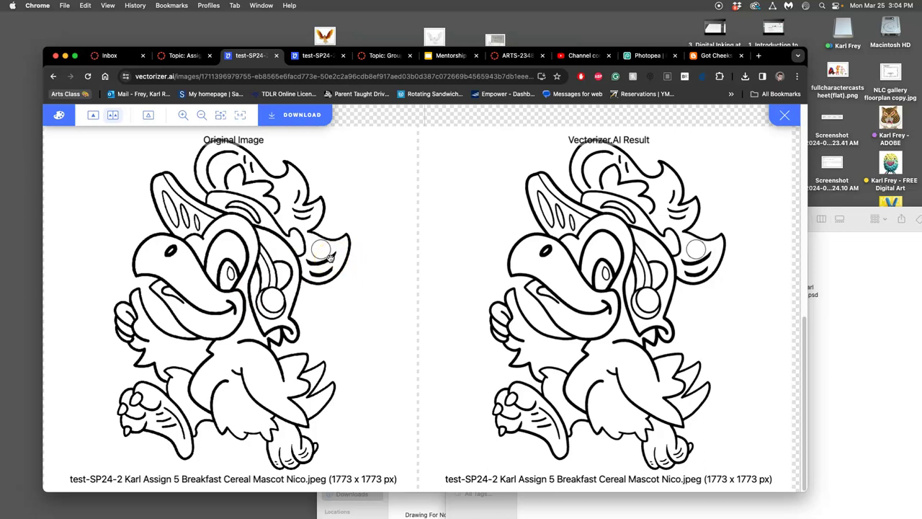
pyautogui.scroll(3, 243, 263)
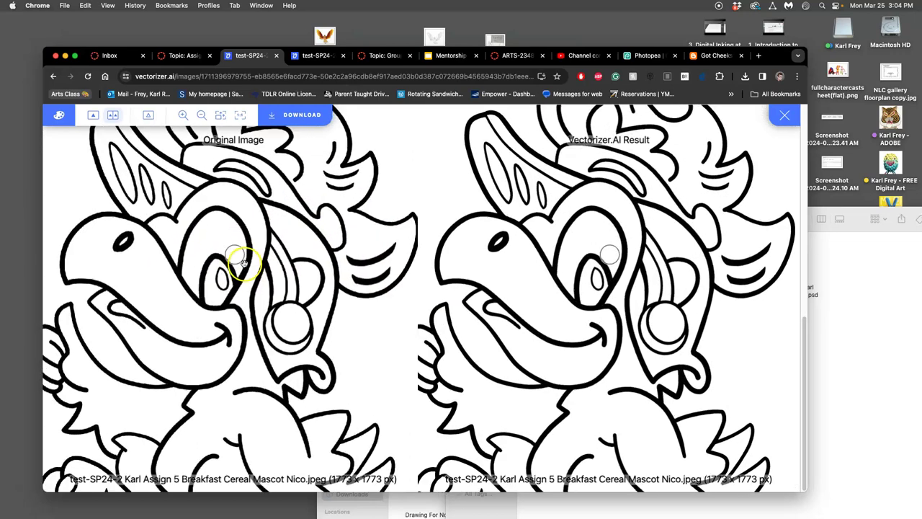
pyautogui.scroll(3, 244, 263)
pyautogui.scroll(3, 306, 294)
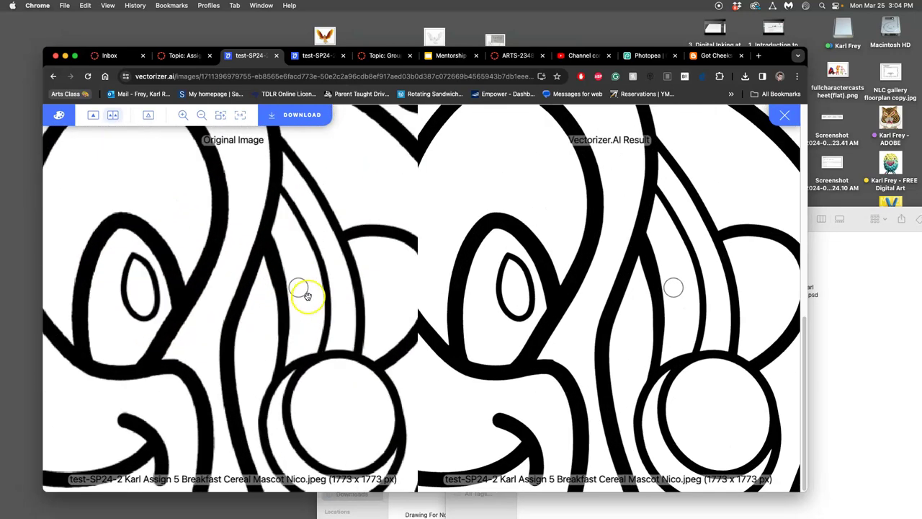
pyautogui.scroll(-5, 320, 292)
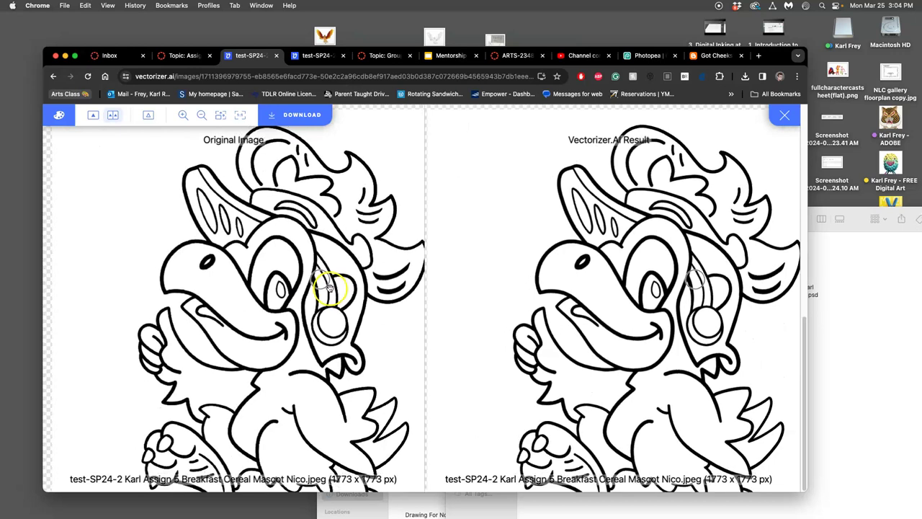
pyautogui.scroll(-3, 328, 288)
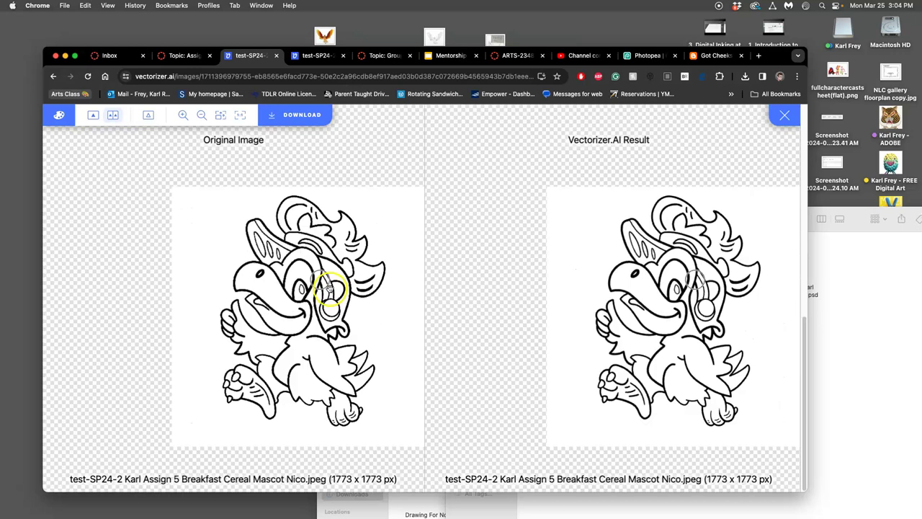
# - Download the vectorized mascot with SVG settings, reaching the $9.99/month Pricing page
pyautogui.click(307, 117)
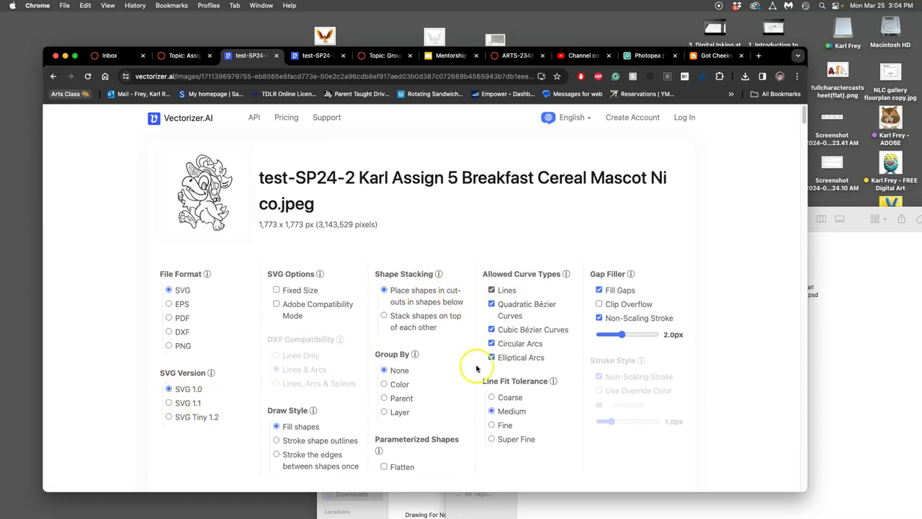
pyautogui.scroll(-3, 474, 357)
pyautogui.scroll(-3, 476, 368)
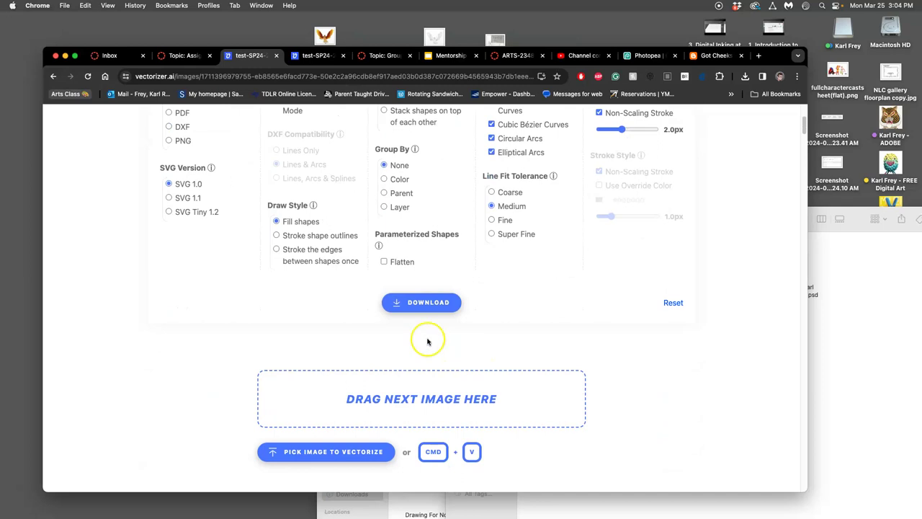
pyautogui.click(422, 302)
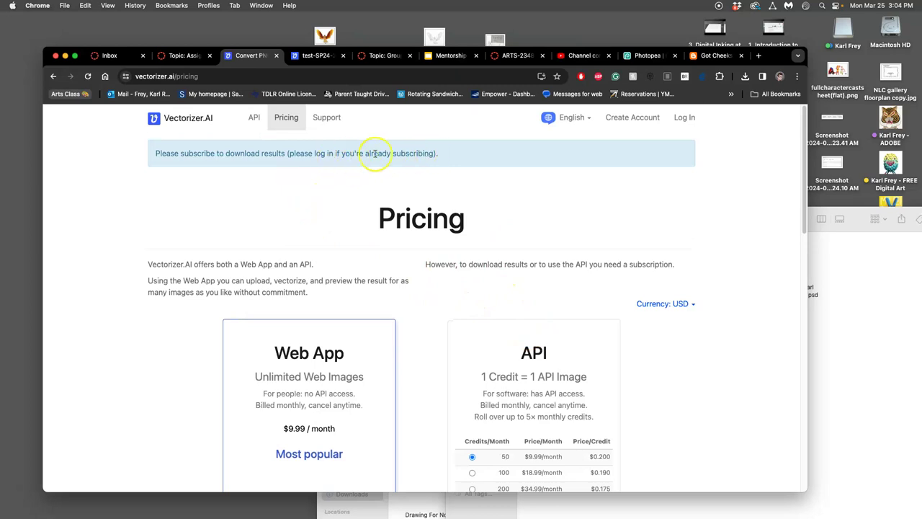
# - Log into Vectorizer.AI using Sign in with Google and the personal Google account
pyautogui.click(687, 117)
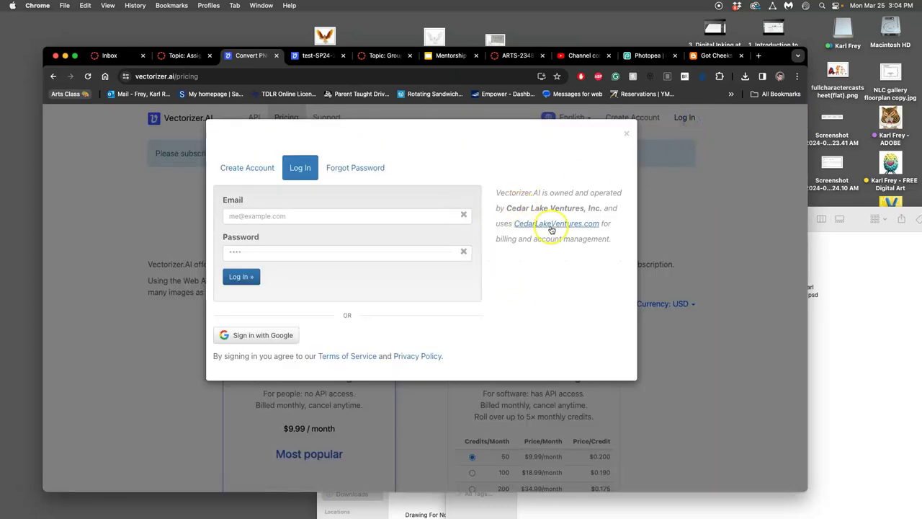
pyautogui.click(303, 333)
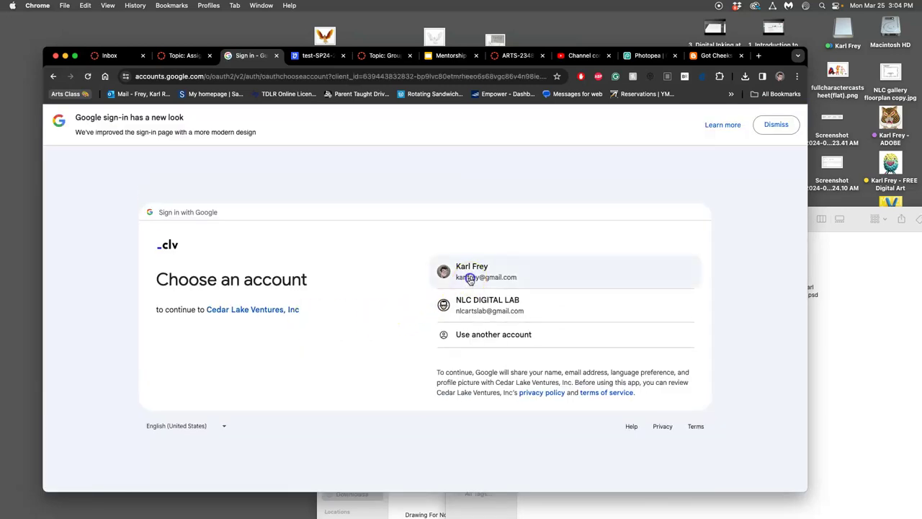
pyautogui.click(470, 279)
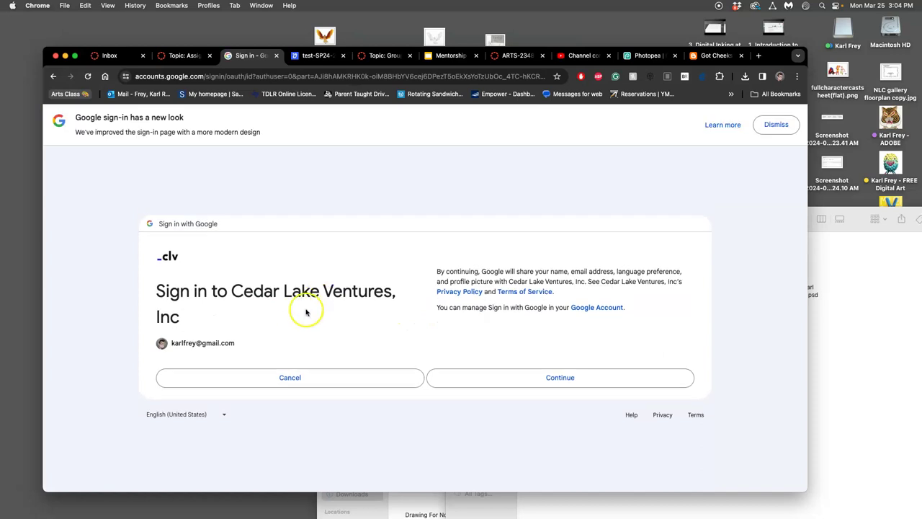
pyautogui.click(484, 380)
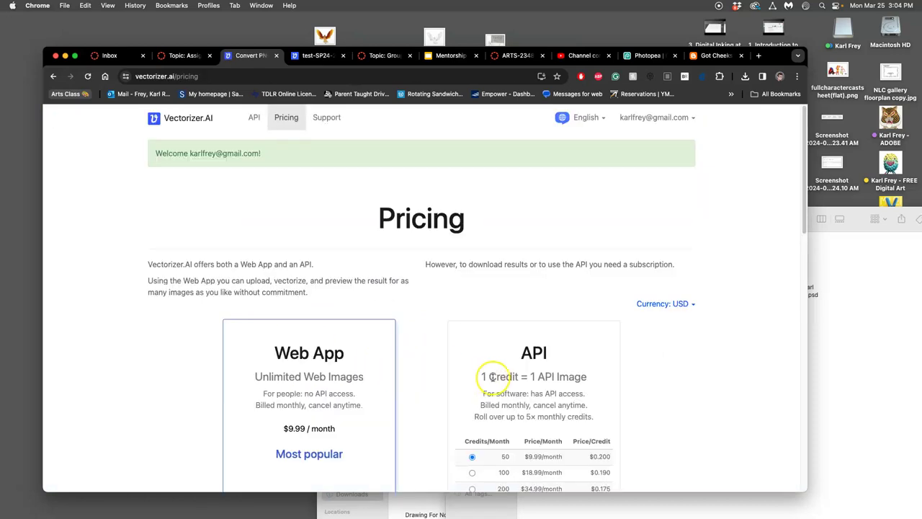
# - Scroll through the Web App and API plans and FAQ, then shorten Chrome from its top edge
pyautogui.scroll(-5, 430, 357)
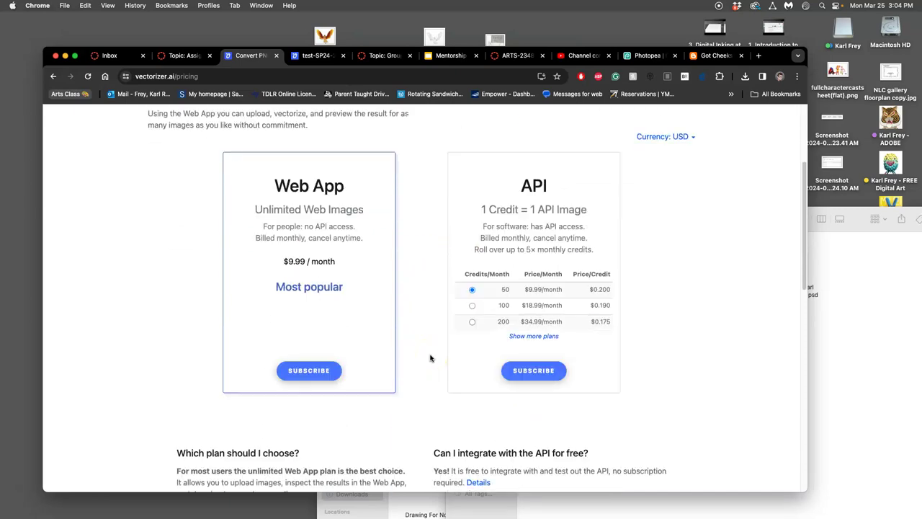
pyautogui.scroll(-10, 431, 357)
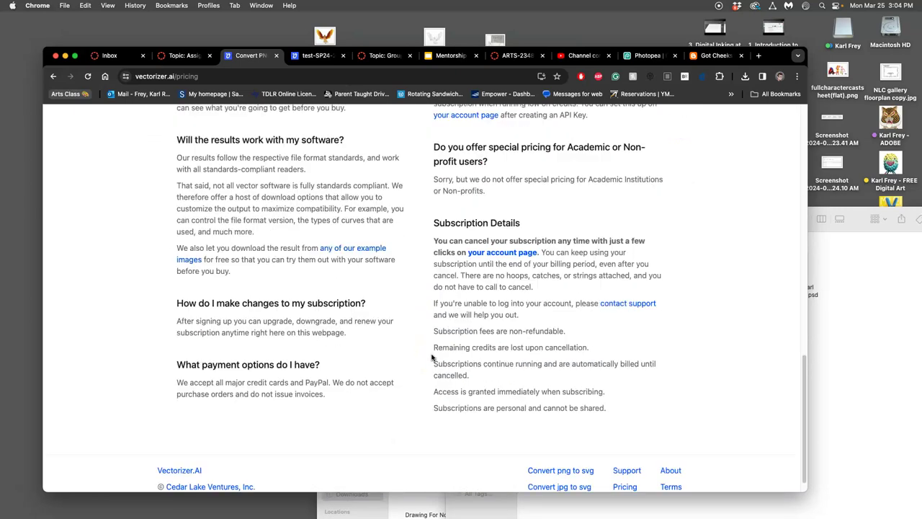
pyautogui.scroll(10, 432, 356)
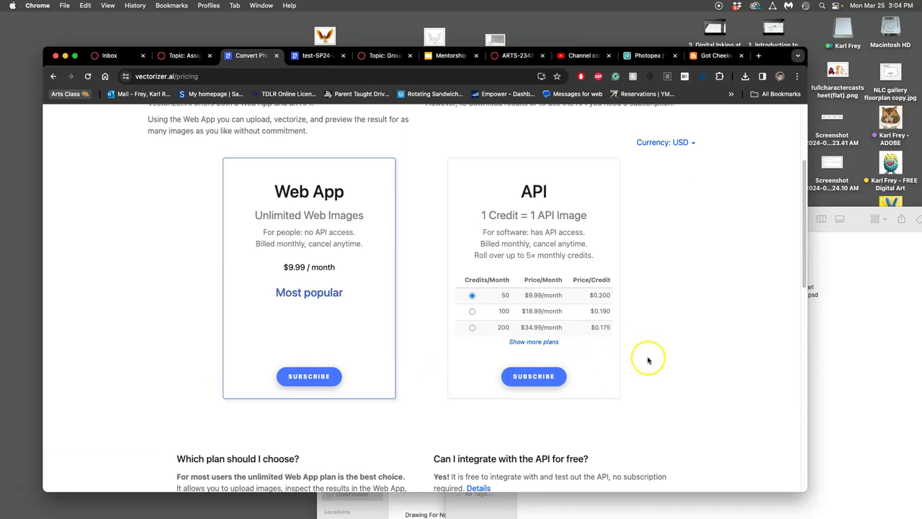
pyautogui.scroll(1, 647, 360)
pyautogui.scroll(1, 647, 361)
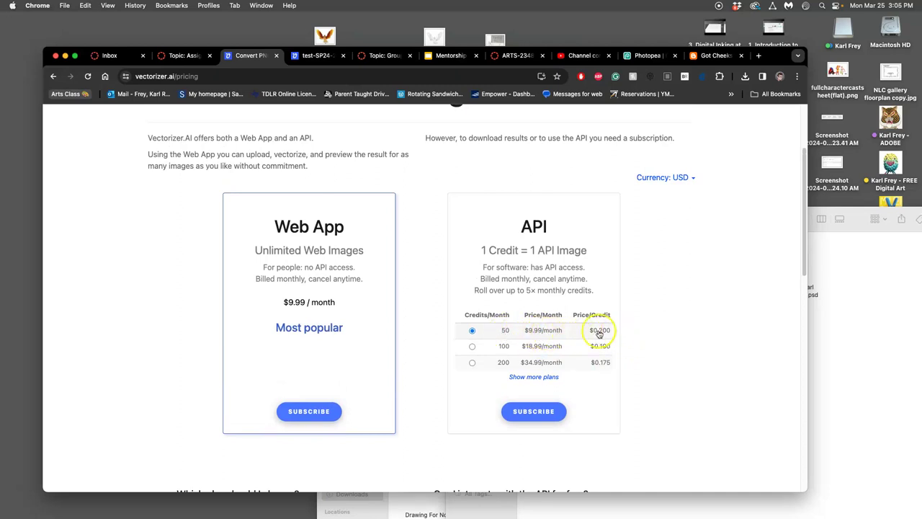
pyautogui.scroll(3, 633, 312)
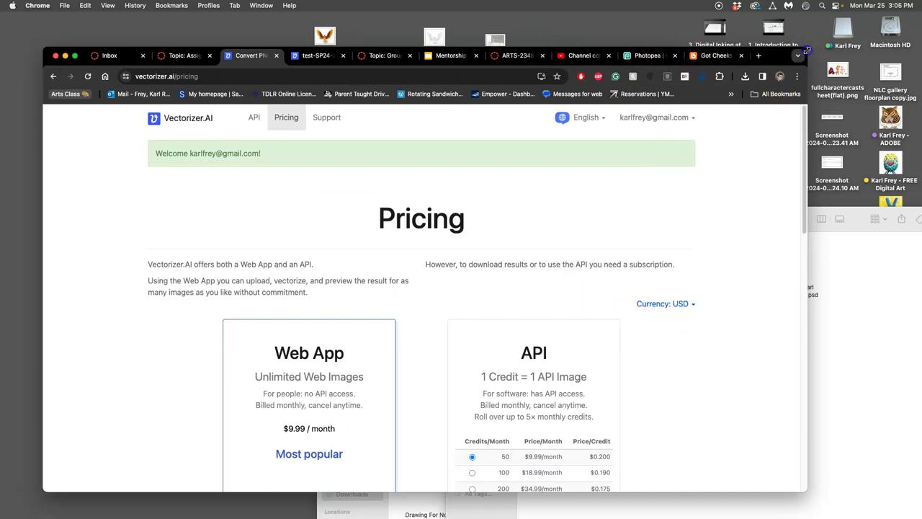
pyautogui.moveTo(802, 45); pyautogui.dragTo(721, 78)
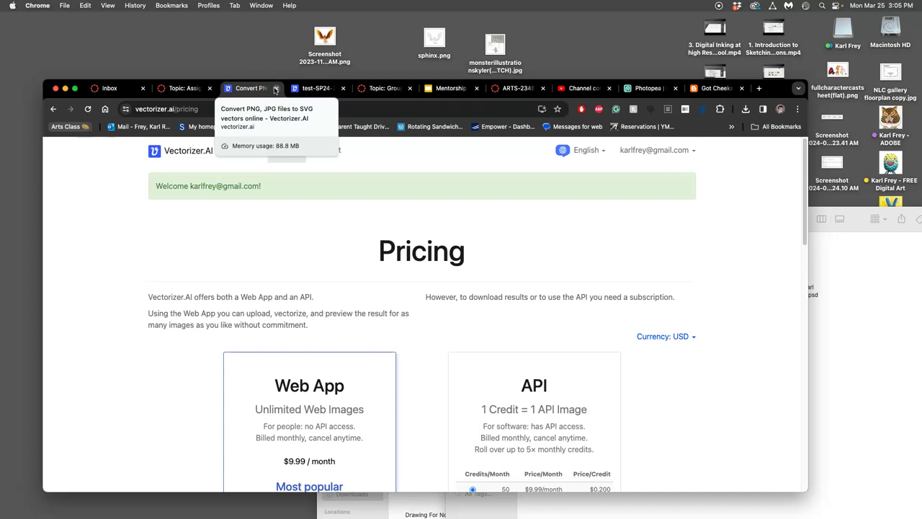
# - Switch to the Photopea tab and move the Assignment #5 folder window up and right
pyautogui.click(652, 88)
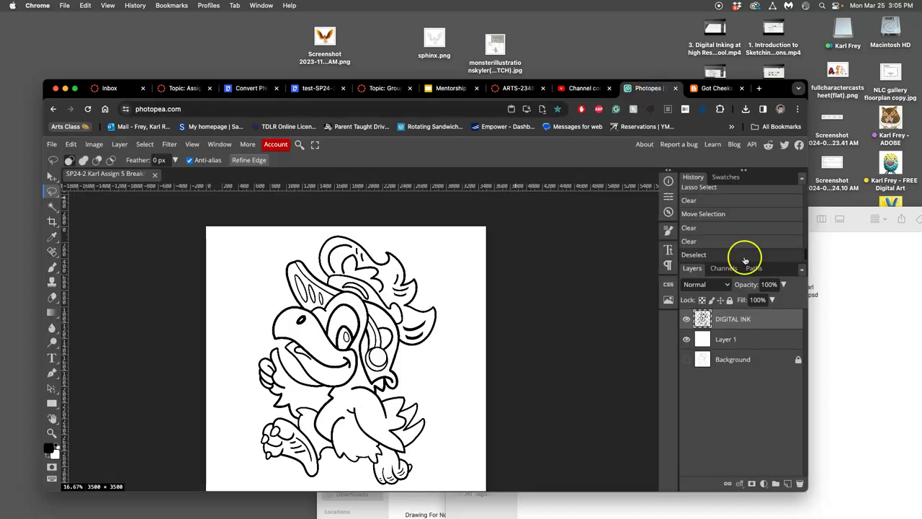
pyautogui.click(869, 272)
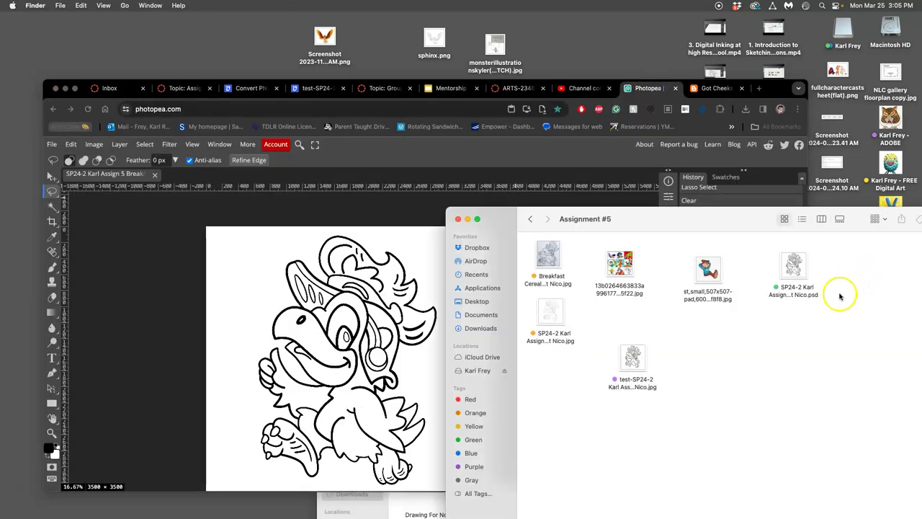
pyautogui.moveTo(659, 220); pyautogui.dragTo(715, 116)
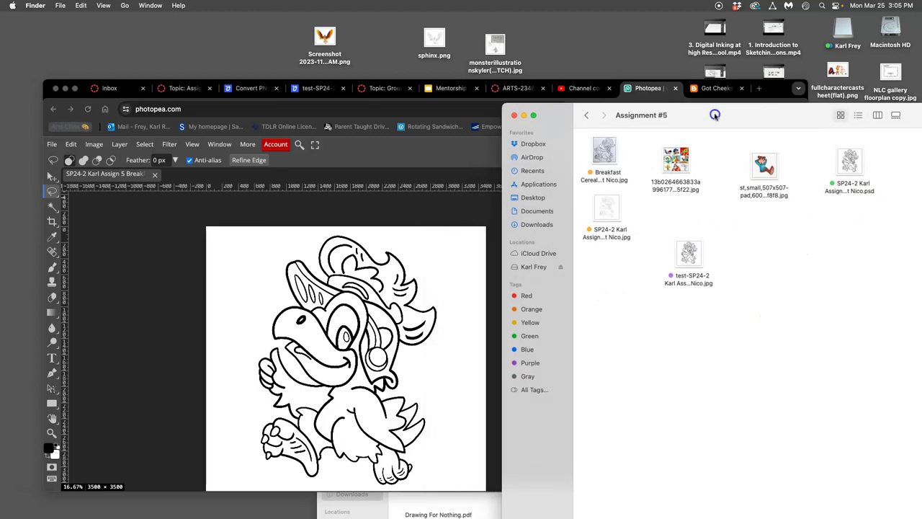
# - In a new tab, enter vectormagic.com in the address bar, correcting the misspelling
pyautogui.click(759, 88)
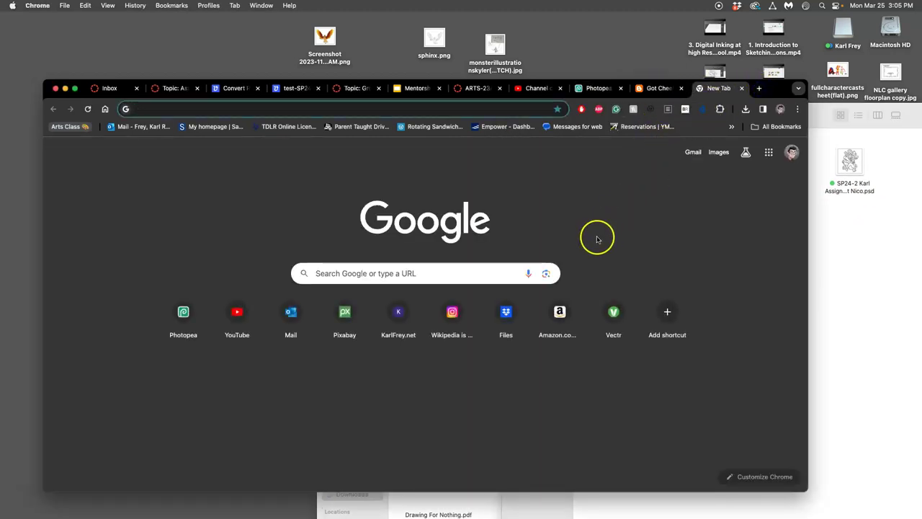
pyautogui.write('vectroma')
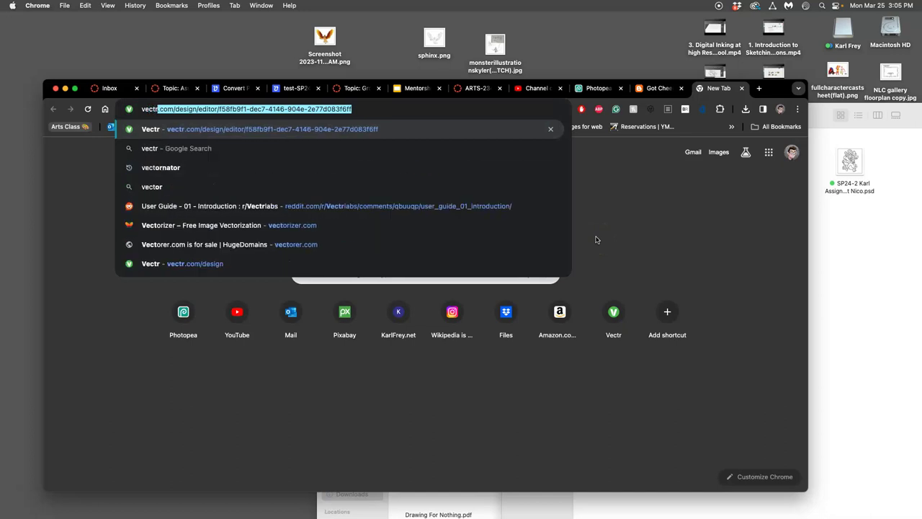
pyautogui.write('gic')
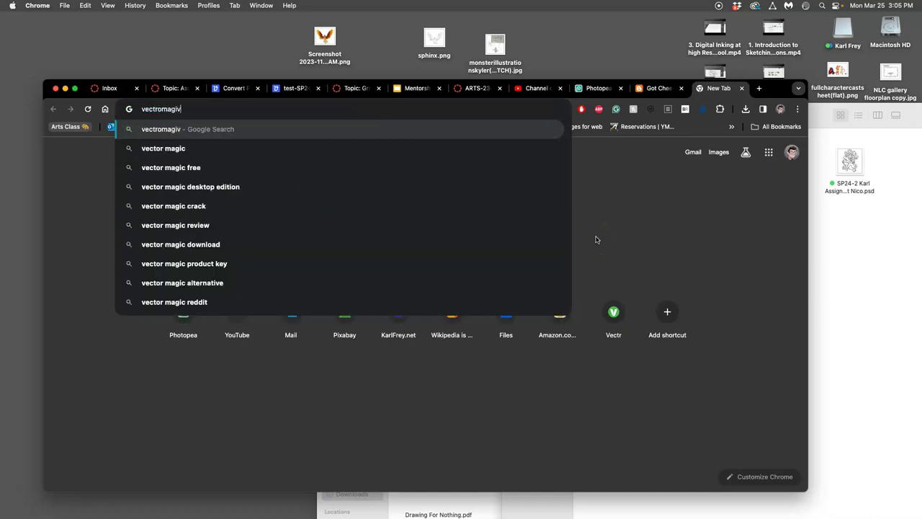
pyautogui.press('BackSpace')
pyautogui.press('BackSpace')
pyautogui.press('BackSpace')
pyautogui.press('BackSpace')
pyautogui.press('BackSpace')
pyautogui.press('BackSpace')
pyautogui.press('BackSpace')
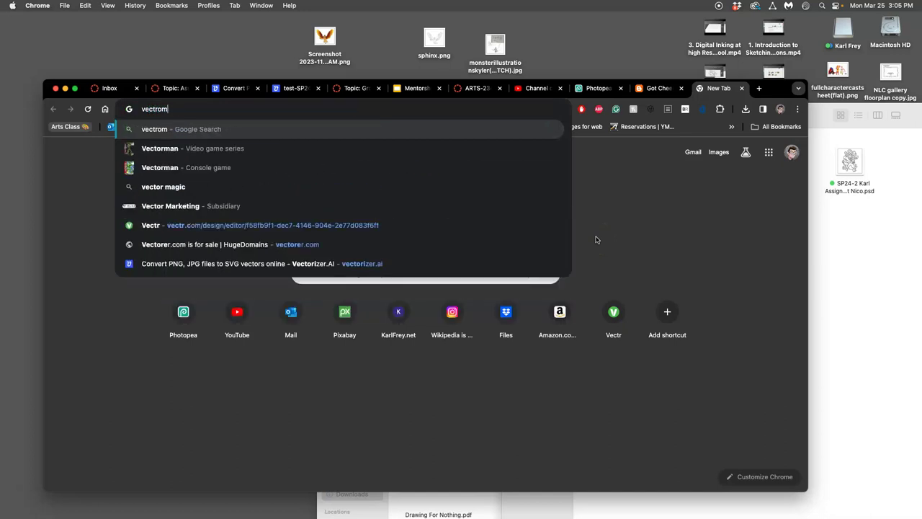
pyautogui.write('ormagic')
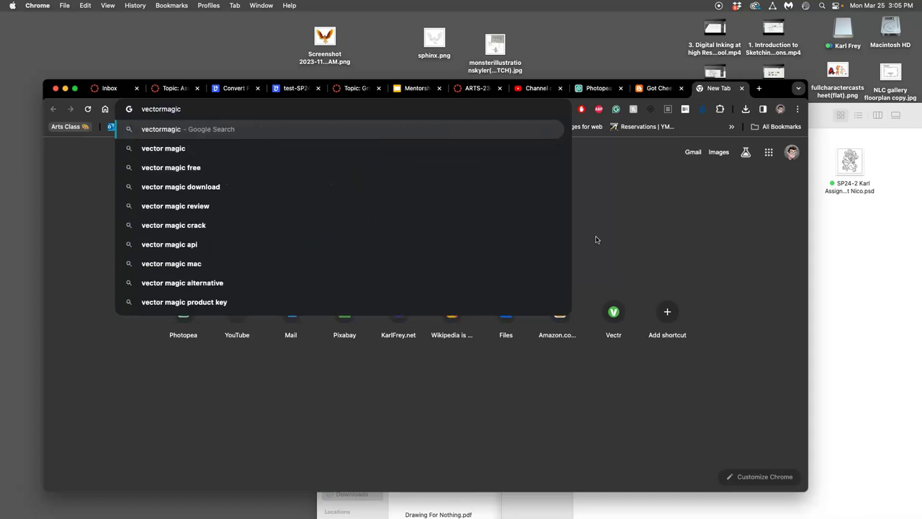
pyautogui.write('.com')
# - Load vectormagic.com and drop the mascot JPEG from Assignment #5 onto its upload box
pyautogui.press('Return')
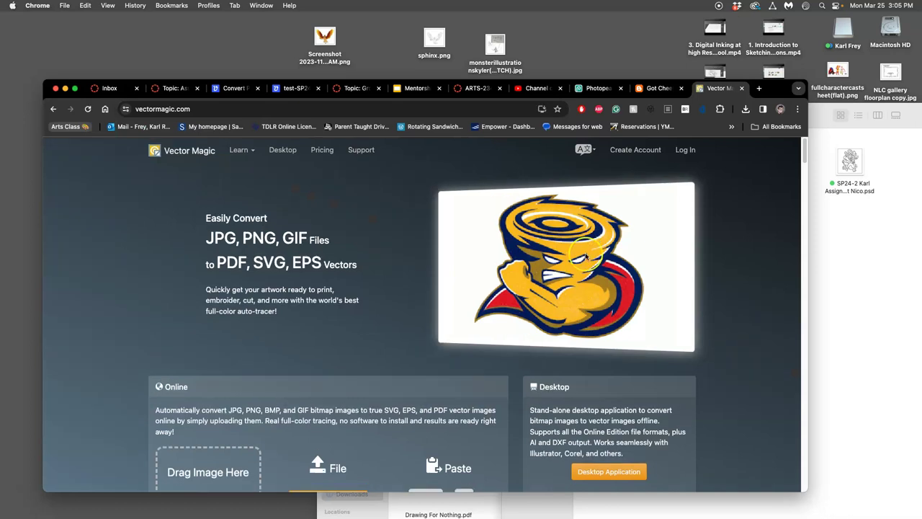
pyautogui.scroll(-2, 365, 356)
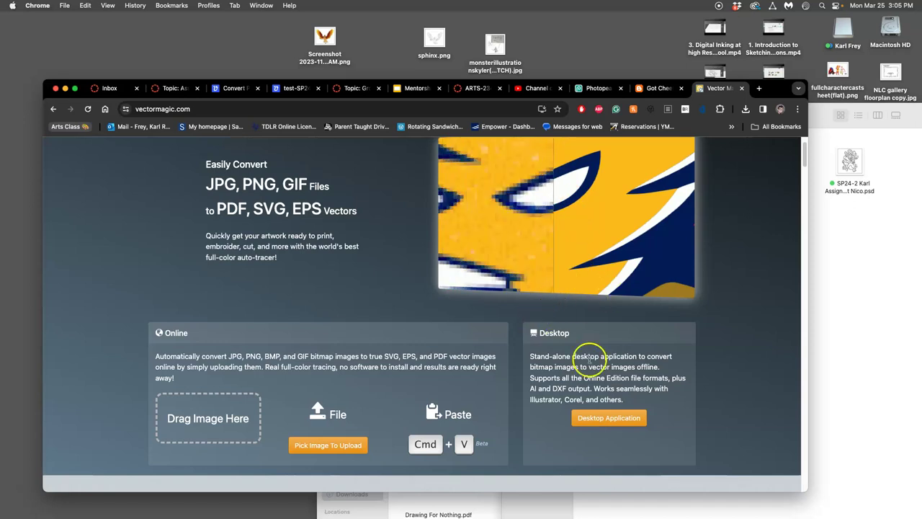
pyautogui.click(846, 282)
pyautogui.moveTo(689, 254); pyautogui.dragTo(214, 412)
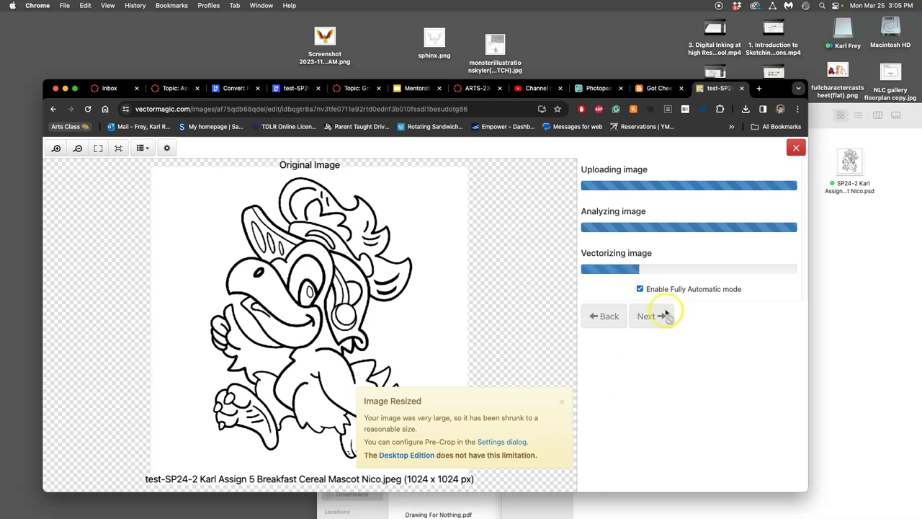
# - Open the mascot JPG with Adobe Illustrator 2024 (28.3.0), then return to the Vector Magic result
pyautogui.click(847, 271)
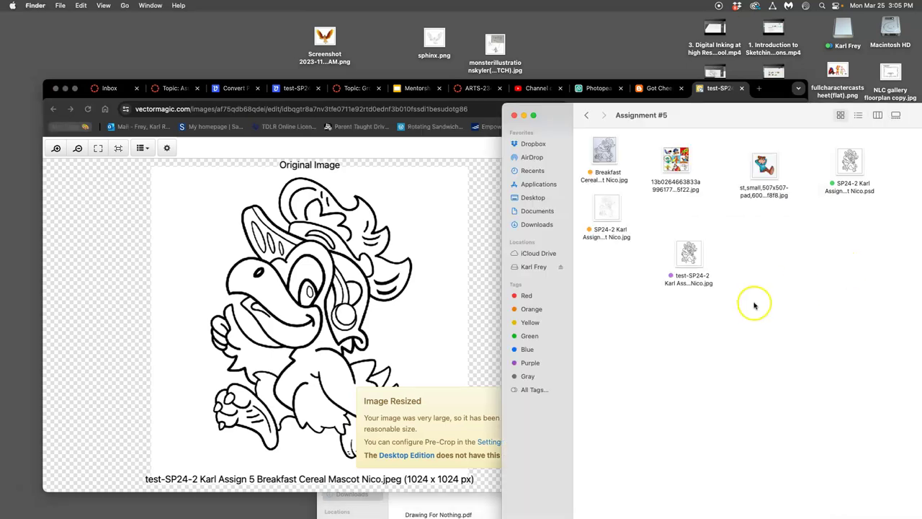
pyautogui.rightClick(690, 258)
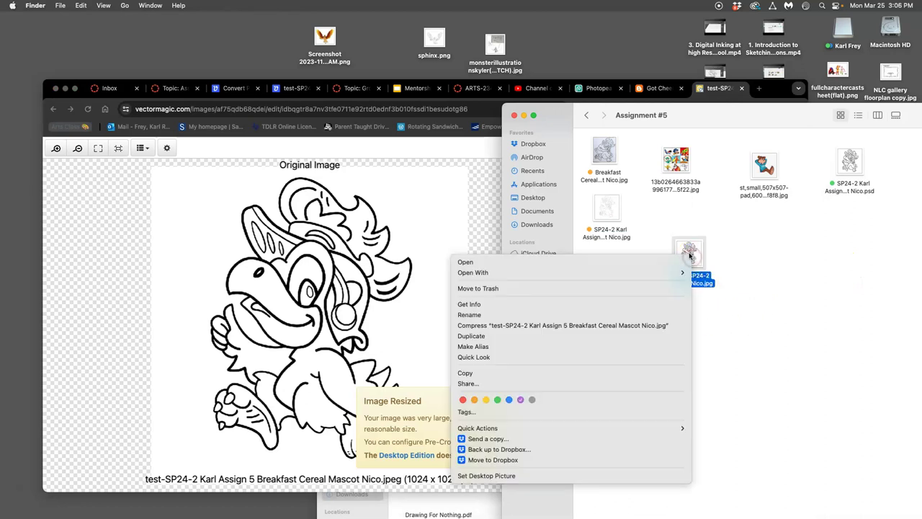
pyautogui.moveTo(531, 272)
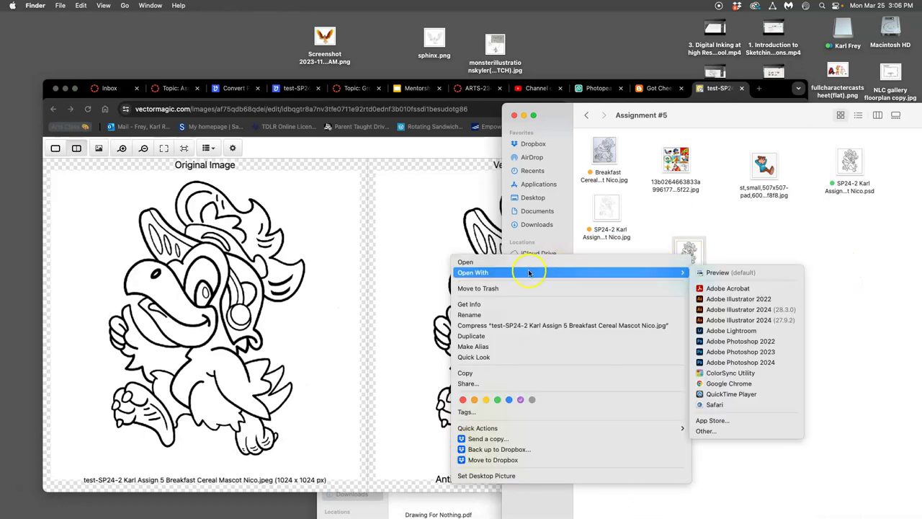
pyautogui.click(719, 310)
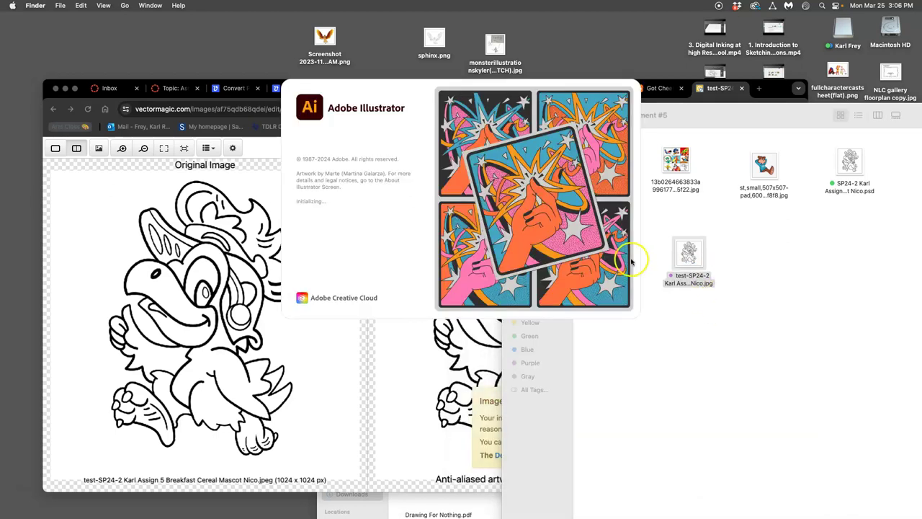
pyautogui.click(450, 362)
pyautogui.scroll(5, 529, 344)
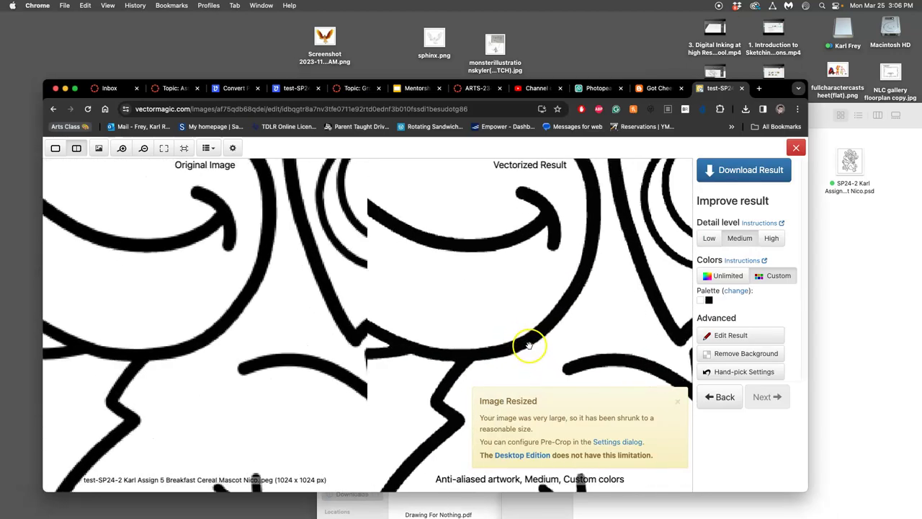
# - Review the Vector Magic result once more and close its tab
pyautogui.scroll(3, 539, 287)
pyautogui.scroll(3, 571, 292)
pyautogui.scroll(-5, 531, 291)
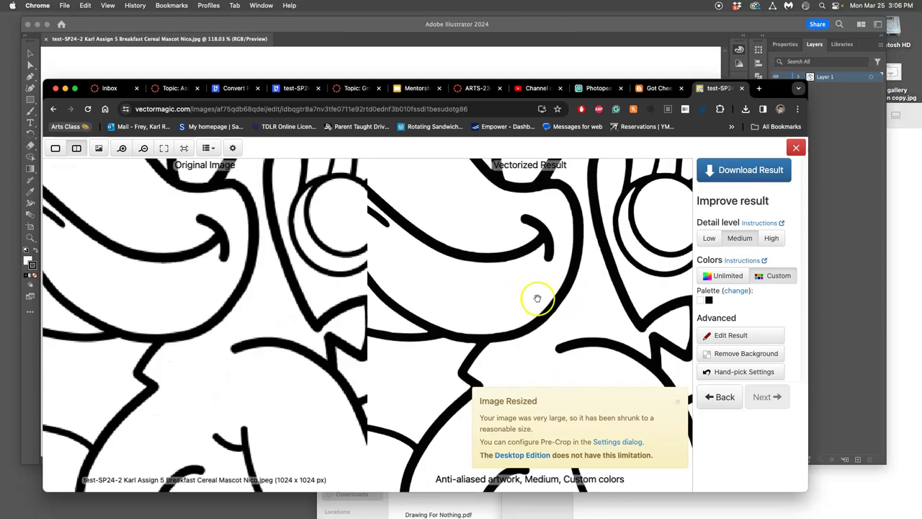
pyautogui.click(741, 88)
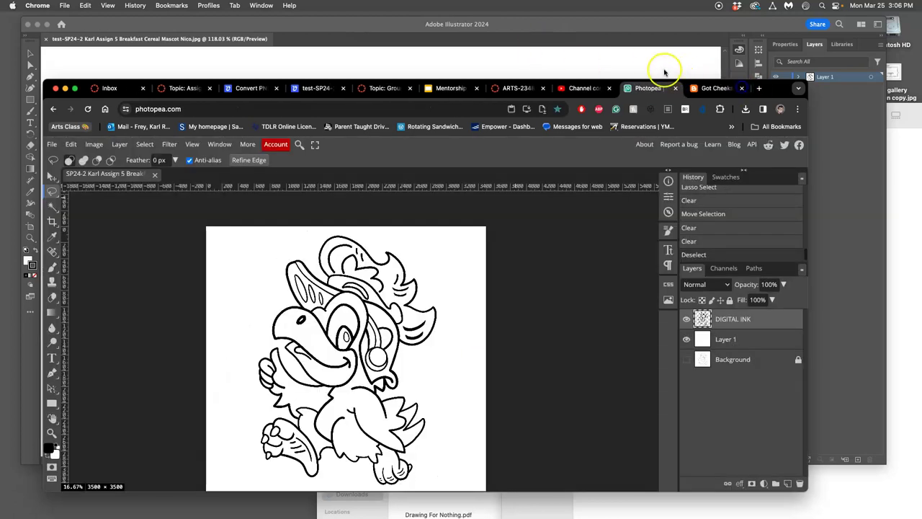
# - Select the placed mascot image in Illustrator and zoom out to 50%
pyautogui.click(663, 72)
pyautogui.click(531, 288)
pyautogui.press('super+minus')
pyautogui.press('super+minus')
pyautogui.press('super+minus')
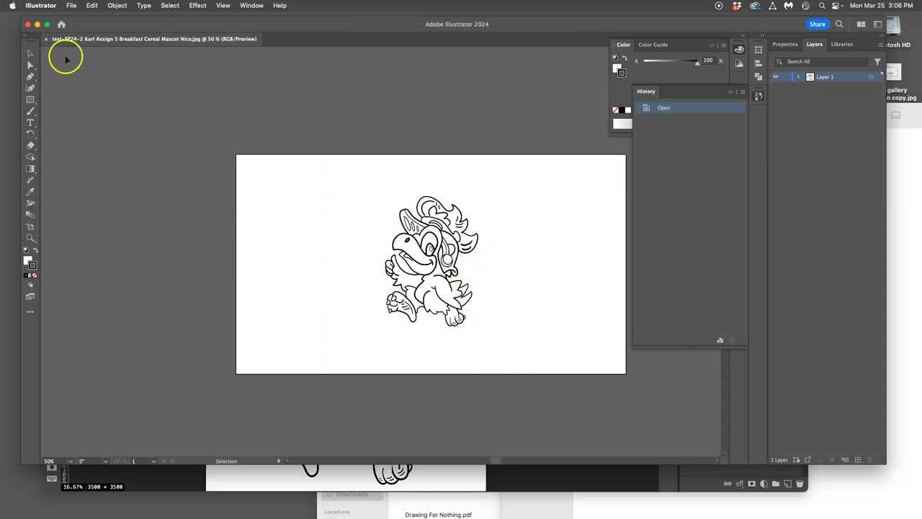
# - Scale the mascot image up from two corners to the artboard's full height, then centre it
pyautogui.click(483, 257)
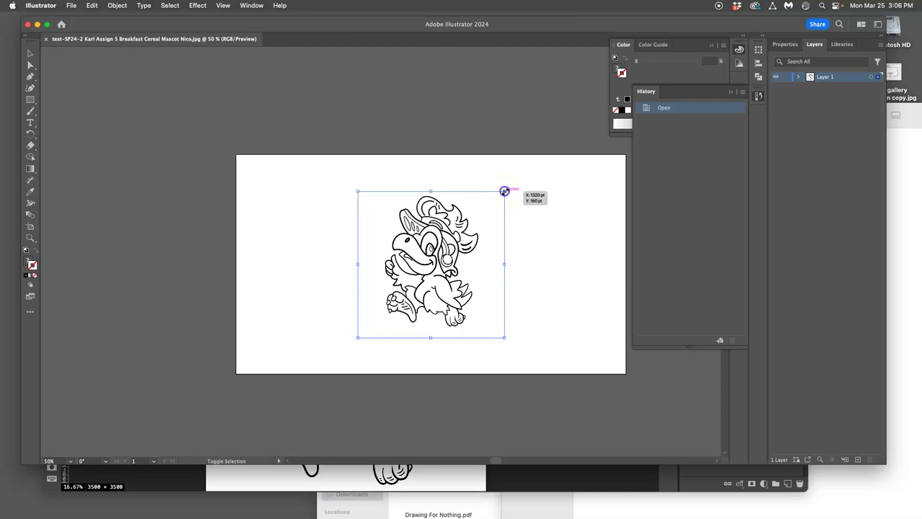
pyautogui.moveTo(505, 190); pyautogui.dragTo(565, 131)
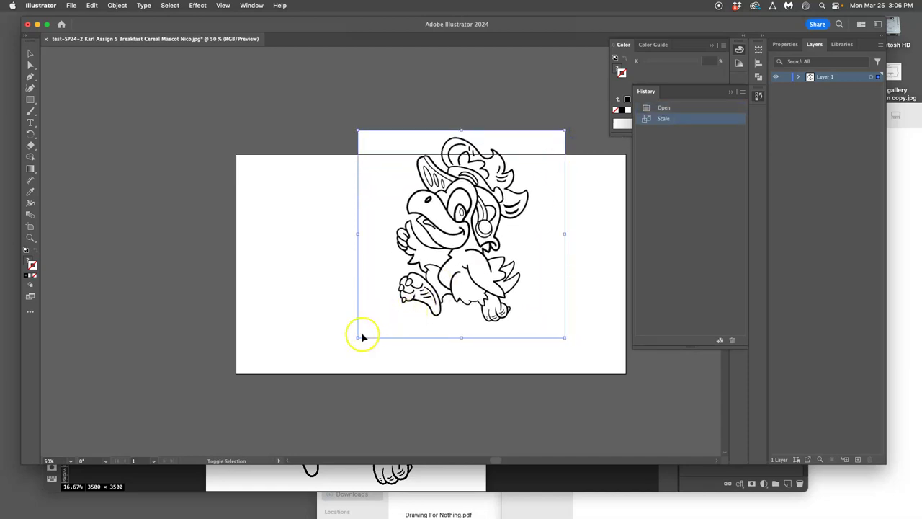
pyautogui.moveTo(362, 336); pyautogui.dragTo(326, 380)
pyautogui.moveTo(370, 305)
pyautogui.mouseDown()
pyautogui.moveTo(374, 323)
pyautogui.moveTo(366, 321)
pyautogui.mouseUp()
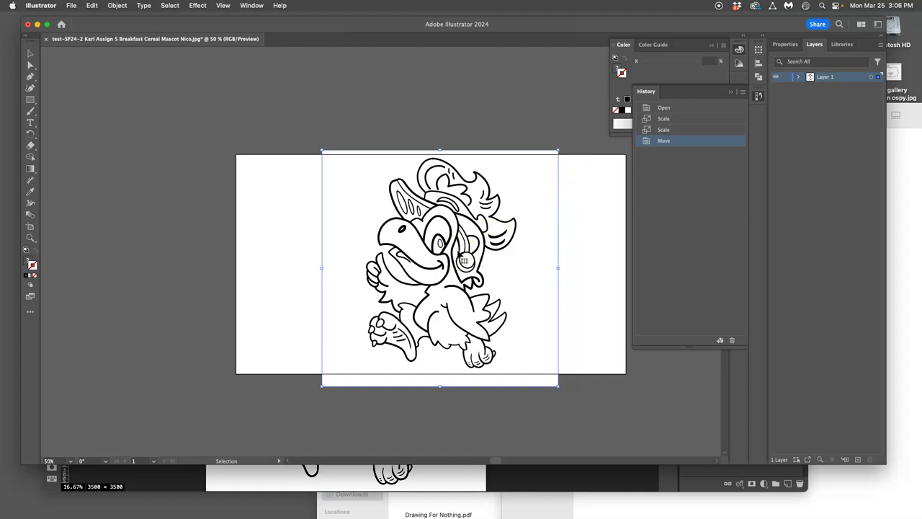
# - Image-trace the mascot with the Black and White Logo preset and zoom in to inspect the lines
pyautogui.click(475, 202)
pyautogui.click(785, 45)
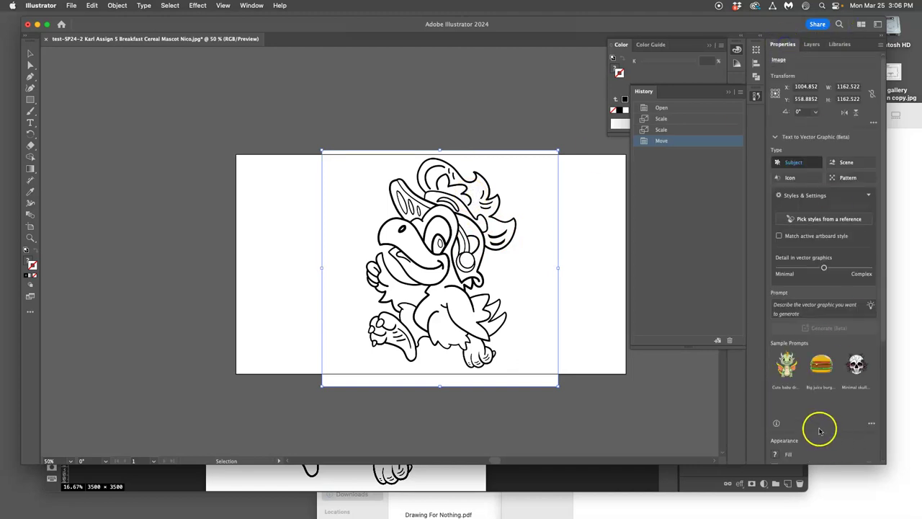
pyautogui.scroll(-5, 819, 428)
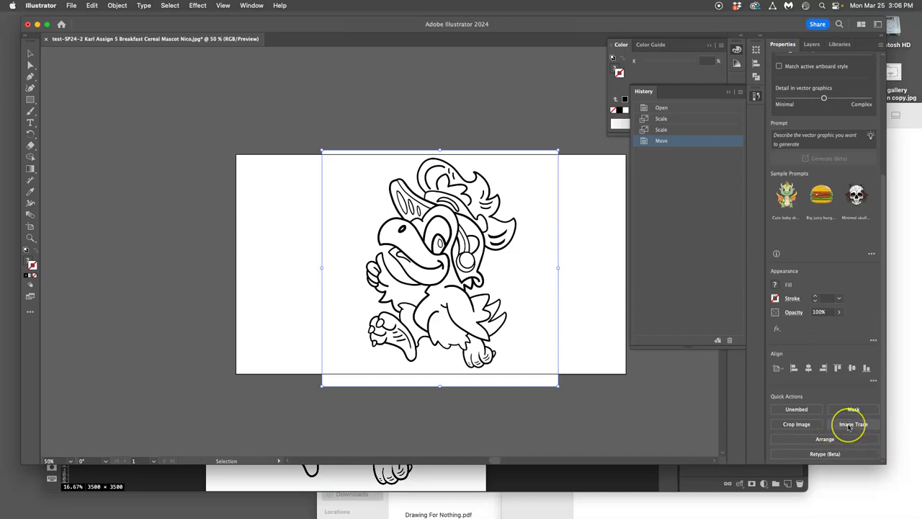
pyautogui.click(850, 424)
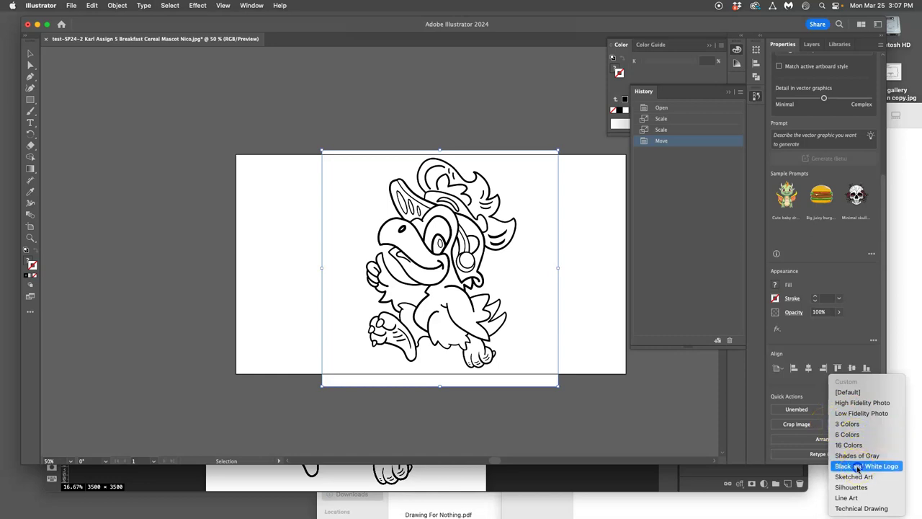
pyautogui.click(858, 467)
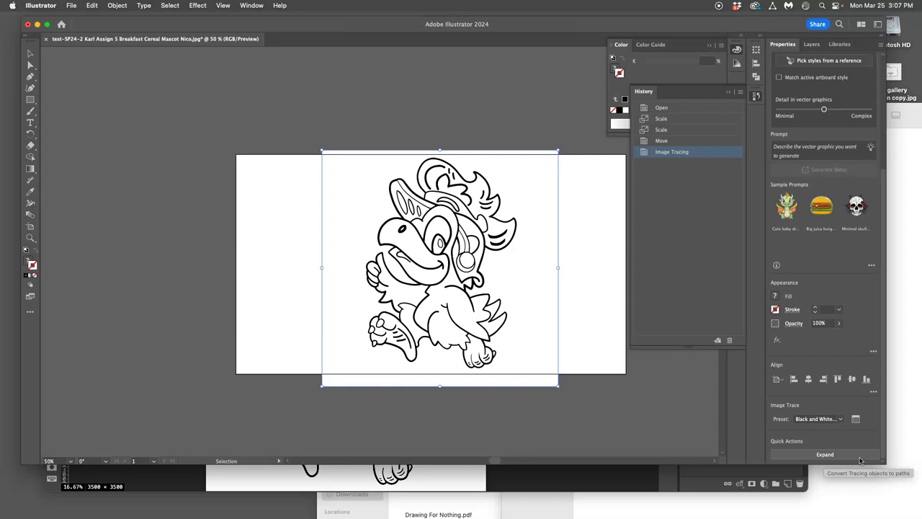
pyautogui.click(844, 461)
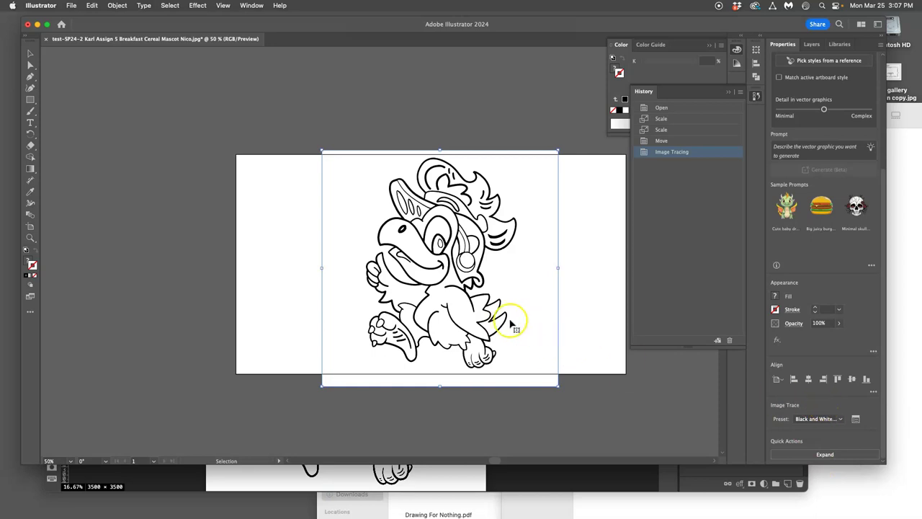
pyautogui.press('super+equal')
pyautogui.press('super+equal')
pyautogui.press('super+equal')
pyautogui.scroll(15, 506, 325)
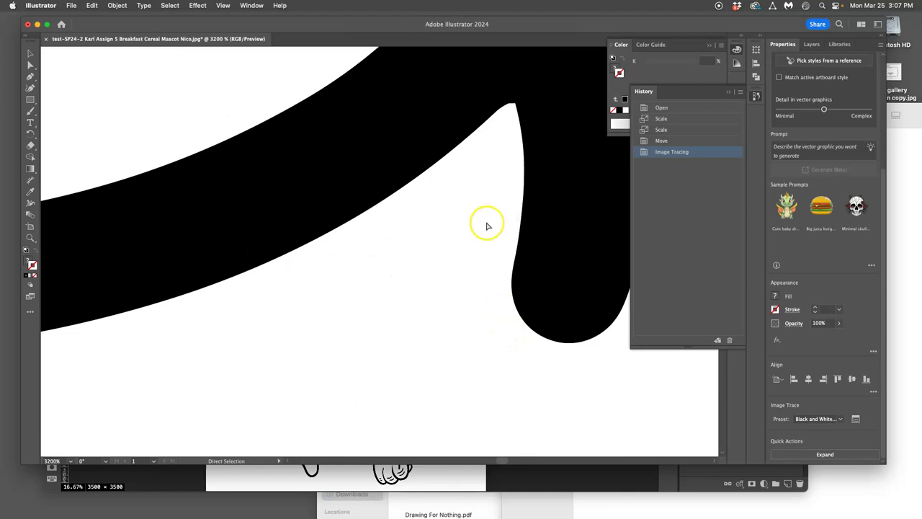
pyautogui.scroll(-6, 485, 222)
pyautogui.scroll(-2, 488, 227)
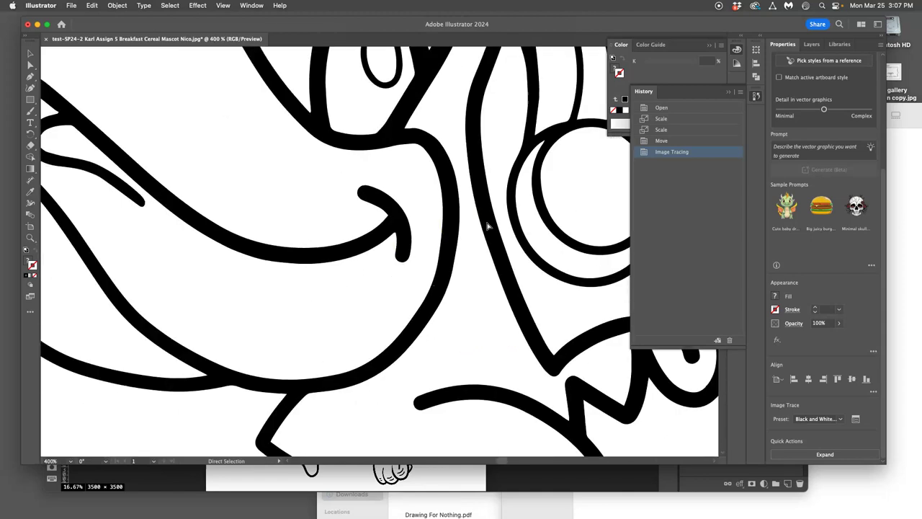
pyautogui.scroll(-5, 488, 227)
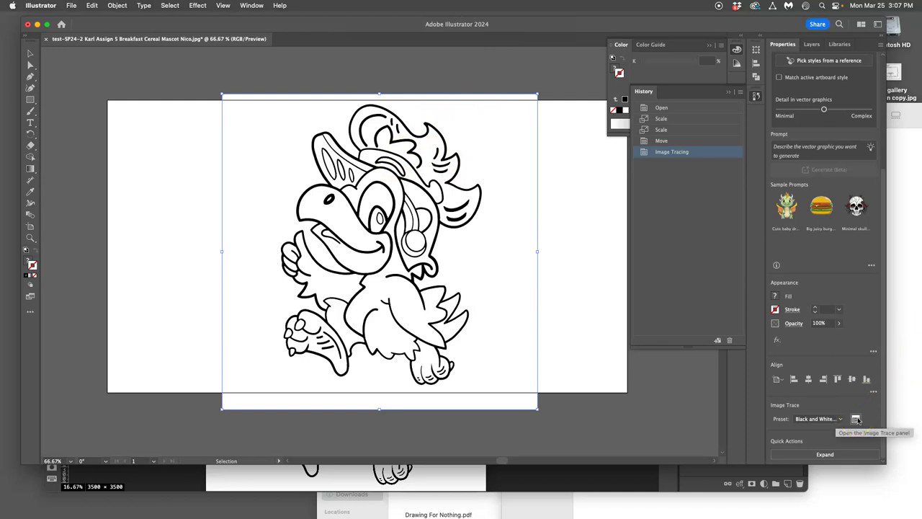
# - Turn on Ignore Color in the Image Trace Advanced options to drop the white background
pyautogui.click(857, 420)
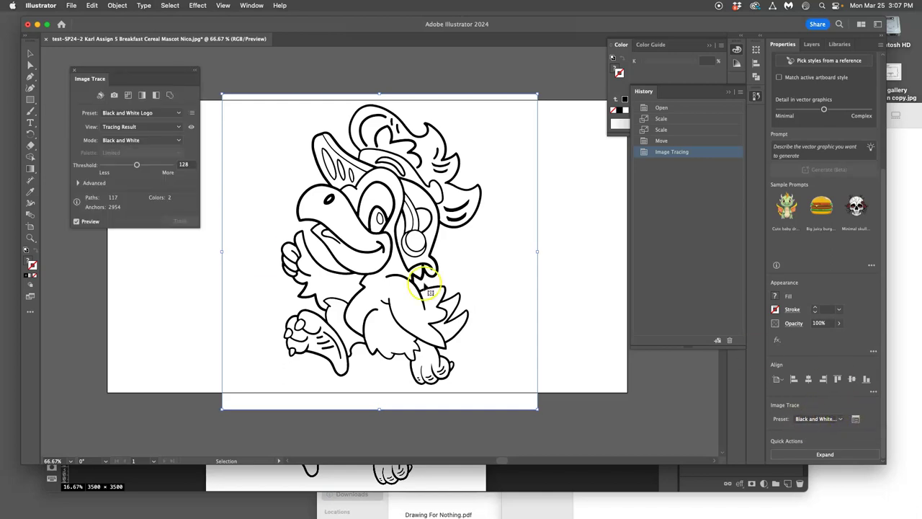
pyautogui.click(77, 183)
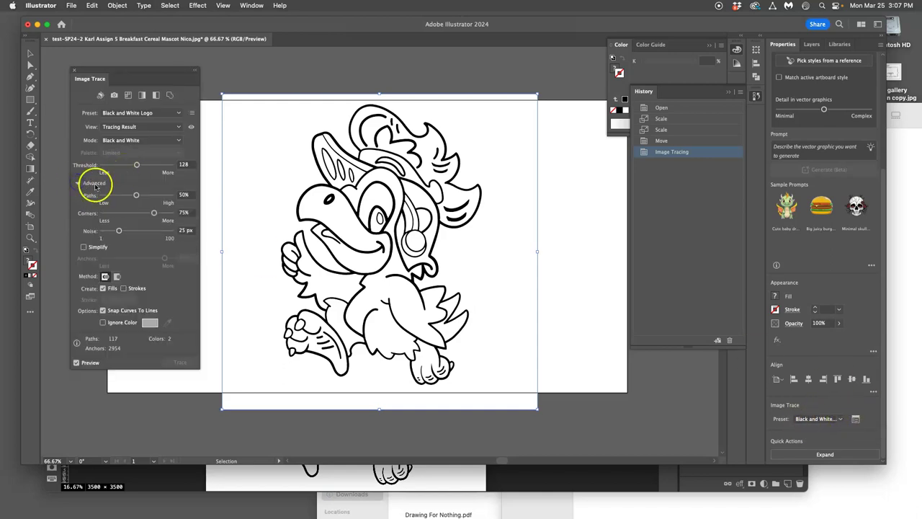
pyautogui.click(103, 323)
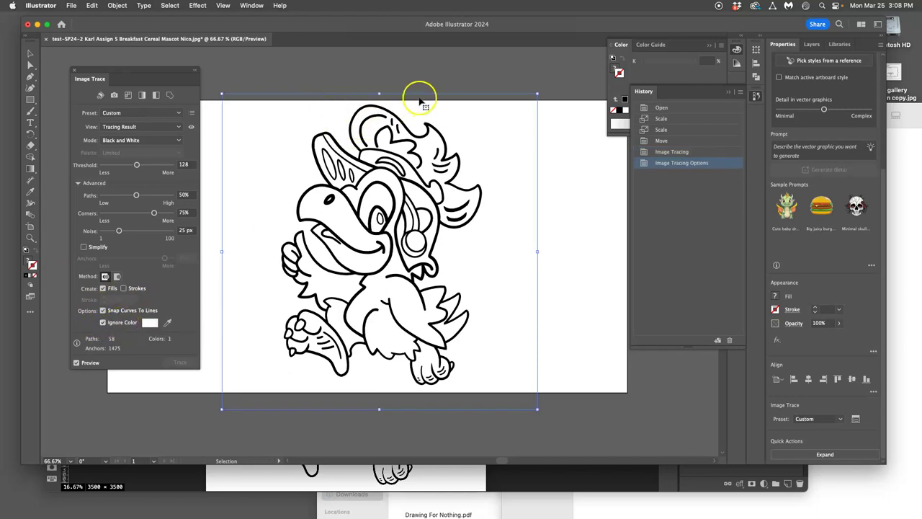
# - Nudge the traced mascot into position twice and zoom in to check its outlines
pyautogui.moveTo(393, 122)
pyautogui.mouseDown()
pyautogui.moveTo(437, 86)
pyautogui.moveTo(435, 54)
pyautogui.moveTo(387, 106)
pyautogui.moveTo(393, 119)
pyautogui.mouseUp()
pyautogui.press('super+minus')
pyautogui.press('super+minus')
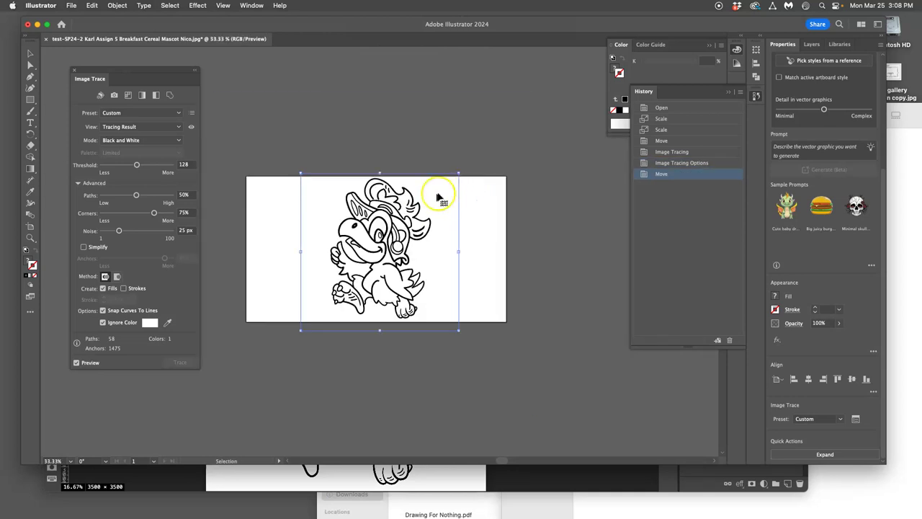
pyautogui.moveTo(395, 204)
pyautogui.mouseDown()
pyautogui.moveTo(406, 161)
pyautogui.moveTo(406, 206)
pyautogui.moveTo(386, 205)
pyautogui.mouseUp()
pyautogui.press('super+plus')
pyautogui.press('super+plus')
pyautogui.press('super+plus')
pyautogui.press('super+plus')
pyautogui.press('super+plus')
pyautogui.press('super+plus')
pyautogui.press('super+plus')
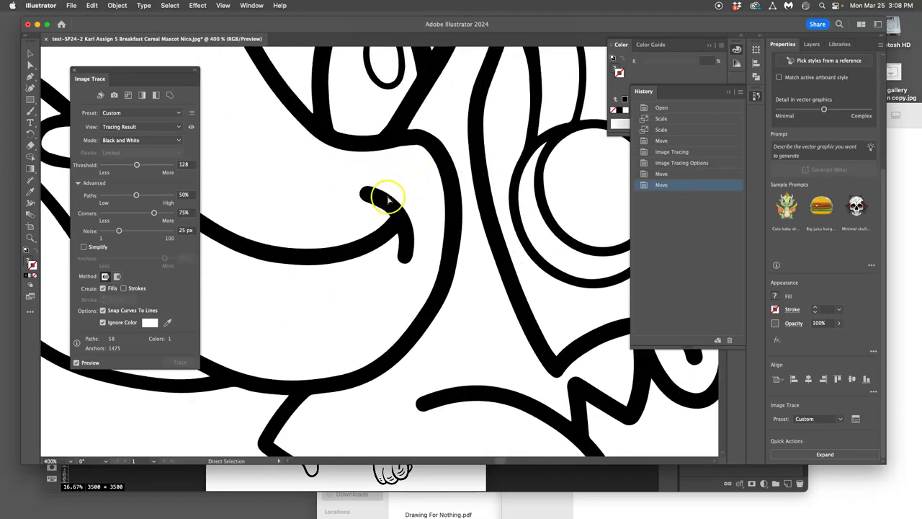
pyautogui.scroll(5, 383, 216)
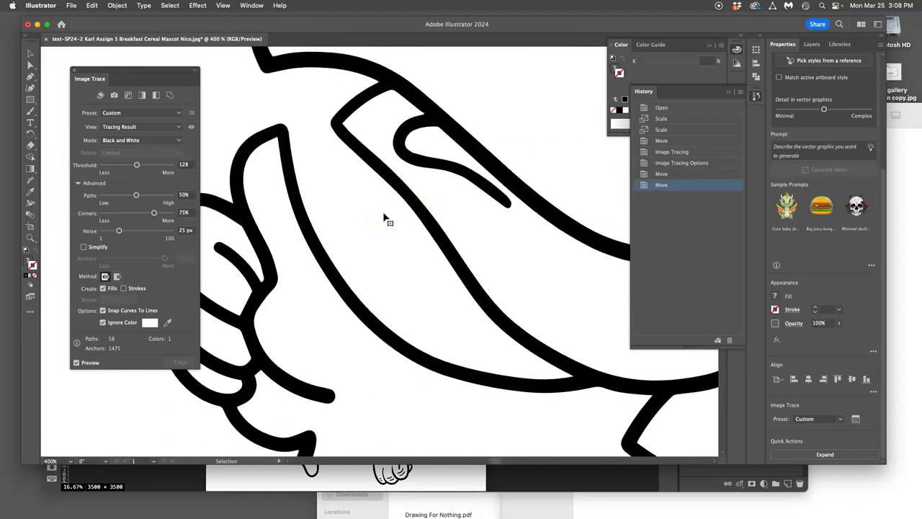
pyautogui.scroll(10, 384, 218)
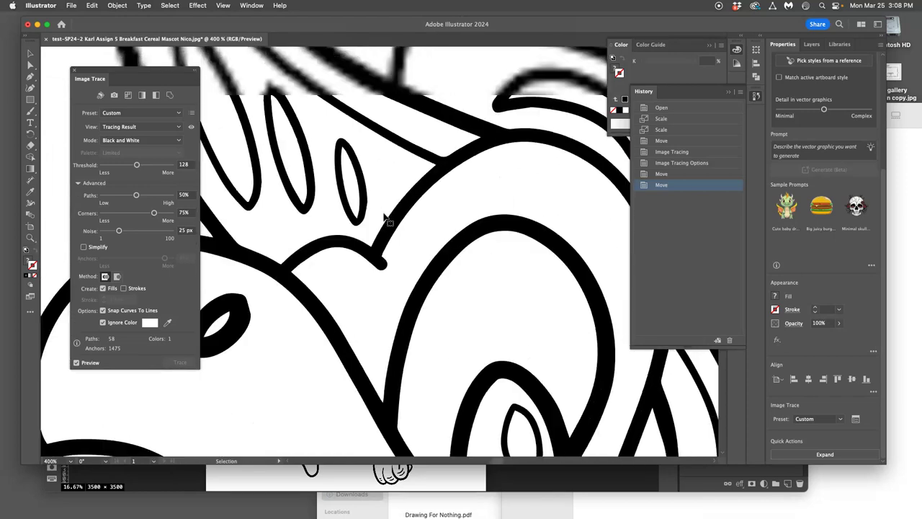
pyautogui.scroll(10, 384, 219)
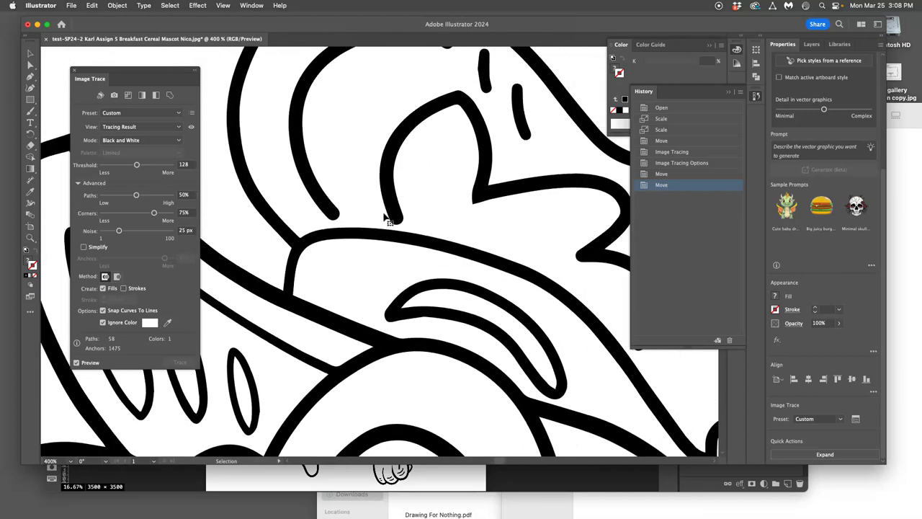
pyautogui.scroll(10, 385, 218)
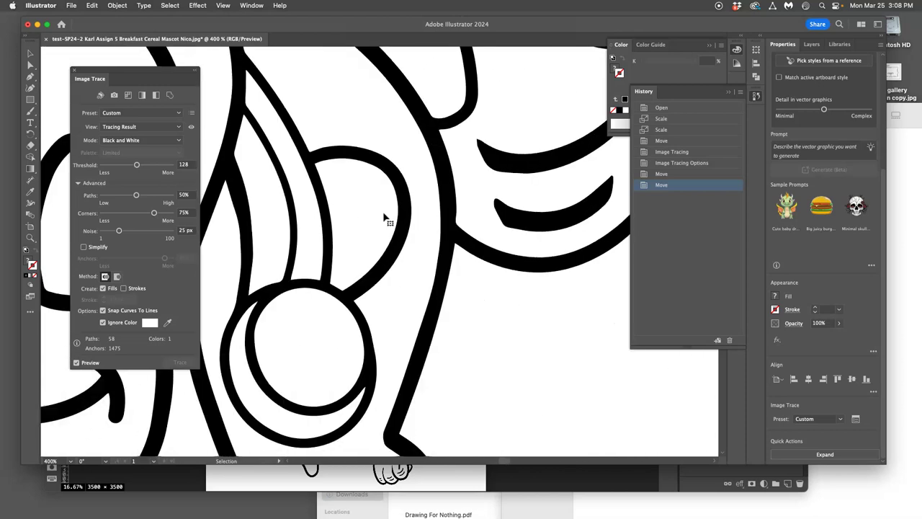
# - Adjust the Image Trace sliders, bringing Corners down to 15%
pyautogui.click(446, 229)
pyautogui.scroll(-10, 447, 229)
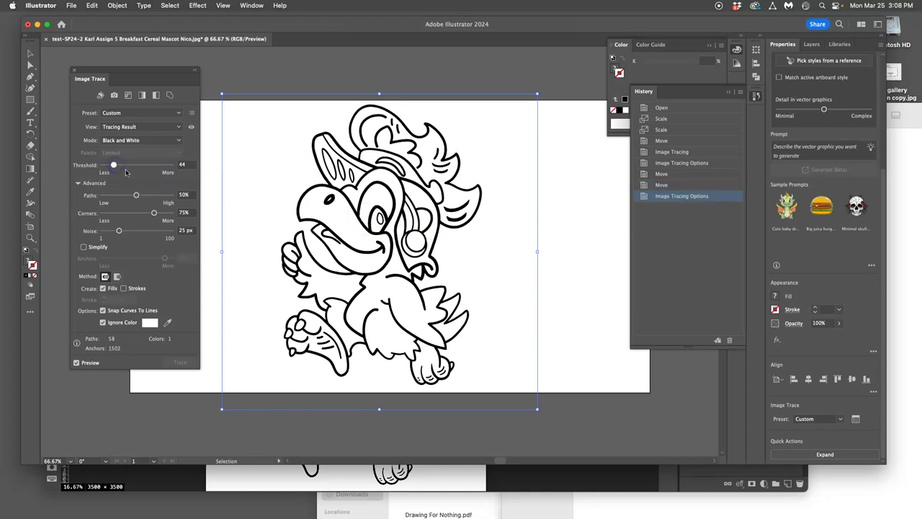
pyautogui.click(114, 164)
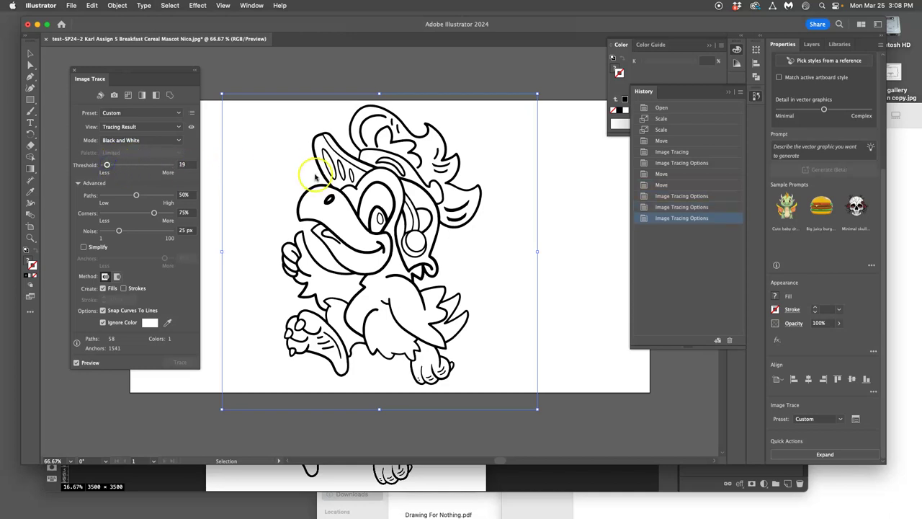
pyautogui.click(165, 165)
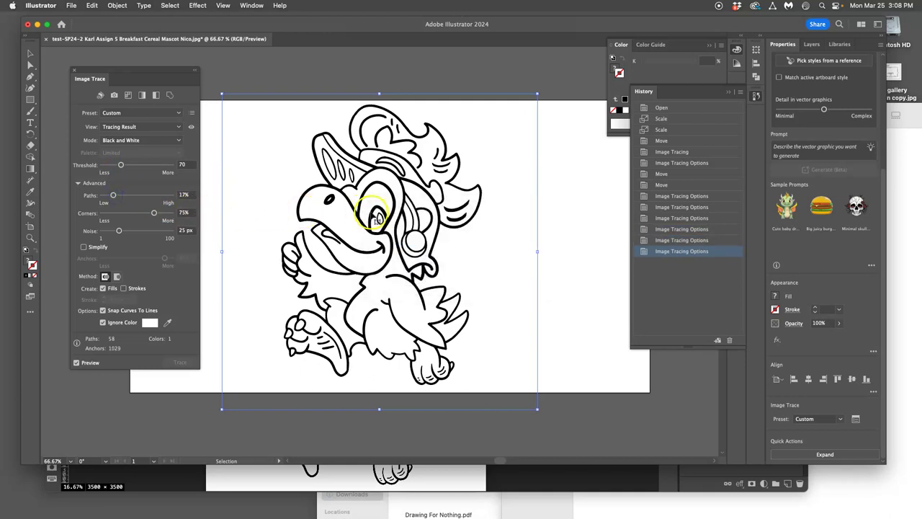
pyautogui.scroll(10, 376, 217)
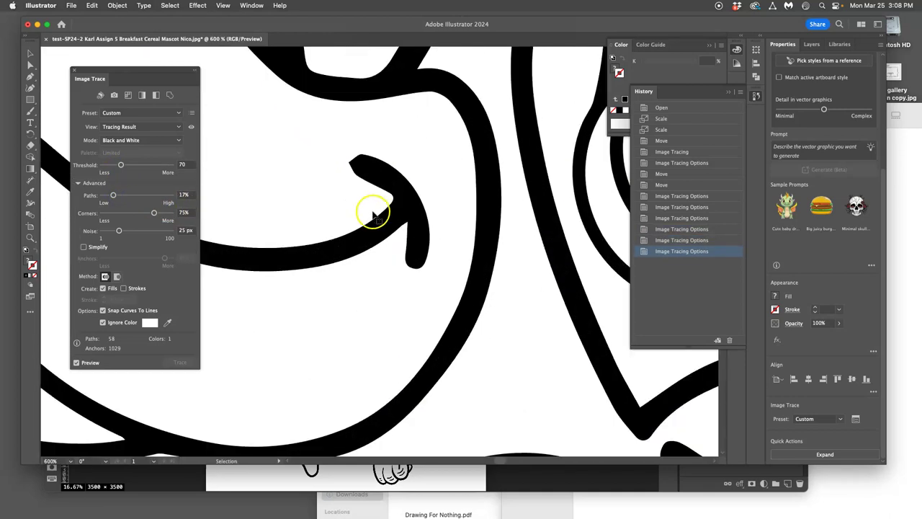
pyautogui.scroll(3, 378, 213)
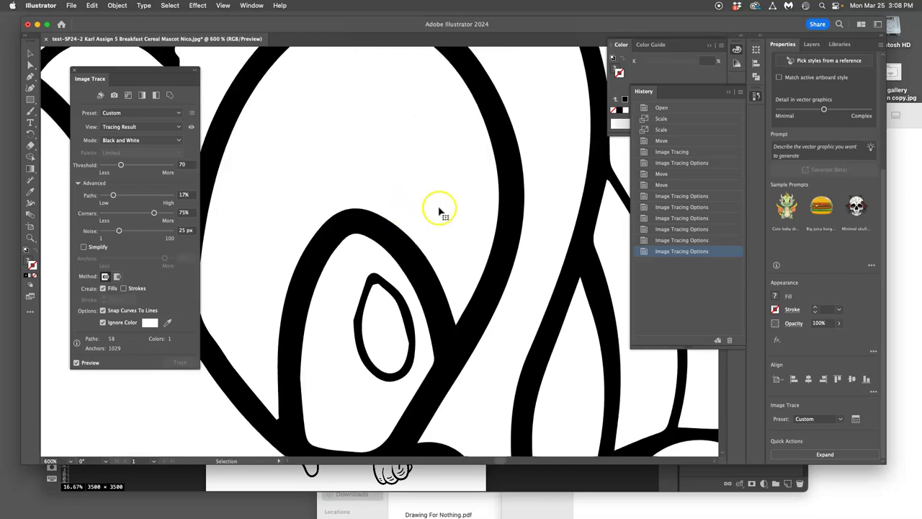
pyautogui.scroll(-3, 407, 242)
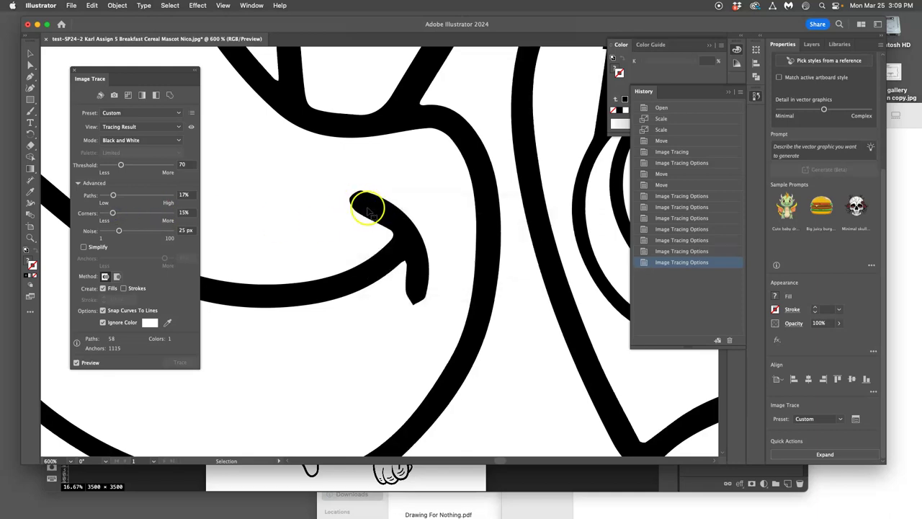
pyautogui.scroll(5, 374, 215)
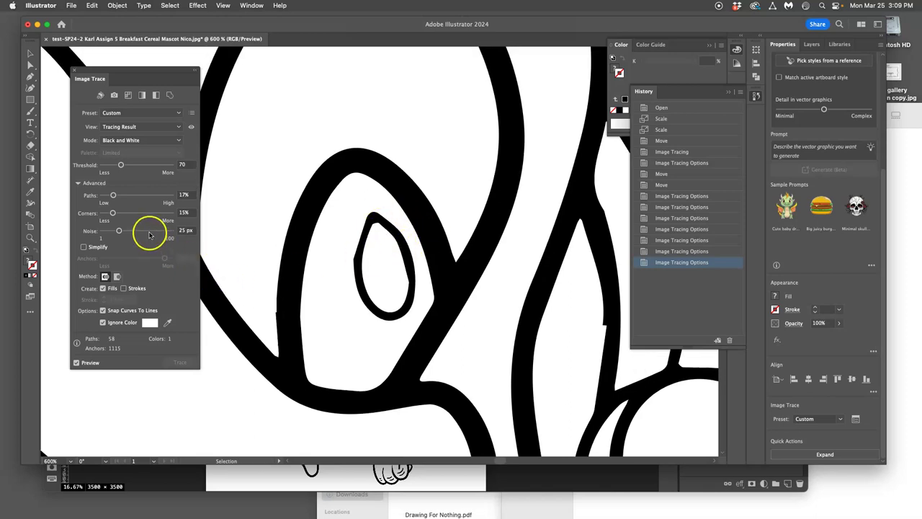
# - Lower the trace Noise to 9 px and select the traced parrot artwork
pyautogui.moveTo(119, 230); pyautogui.dragTo(107, 230)
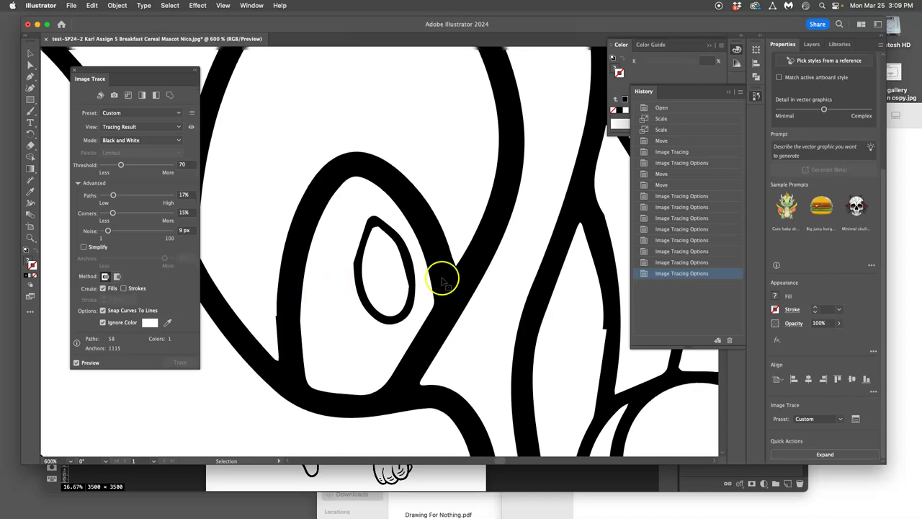
pyautogui.hscroll(10, 531, 271)
pyautogui.scroll(-10, 527, 280)
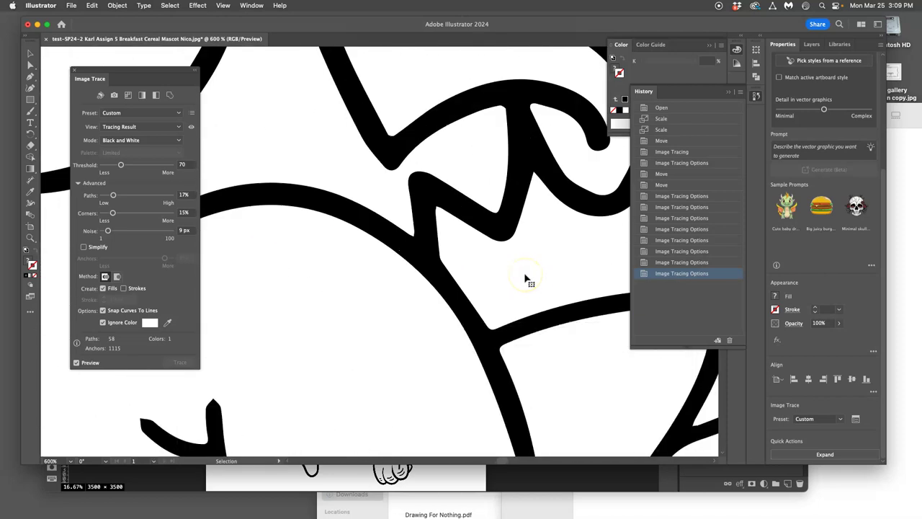
pyautogui.scroll(-8, 525, 280)
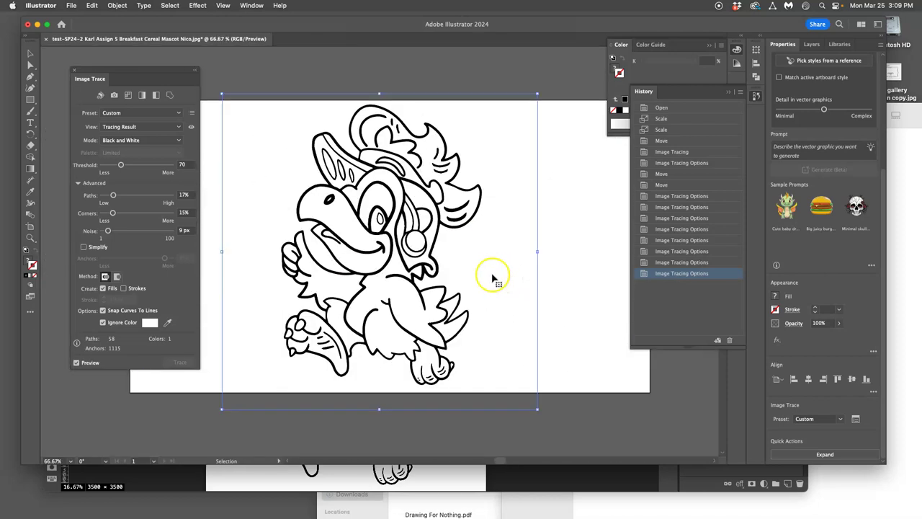
pyautogui.click(469, 274)
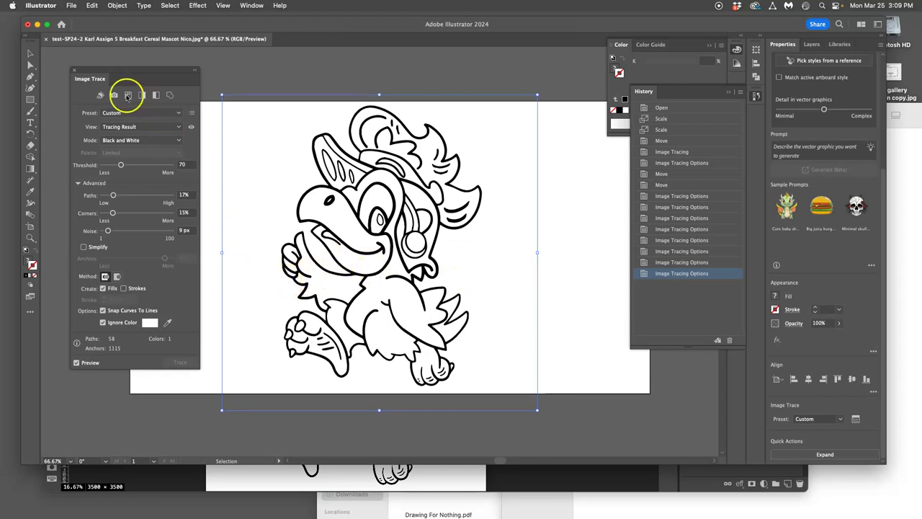
# - Revert to the pre-trace Move step and retrace as Black and White Logo with Ignore Color
pyautogui.click(74, 70)
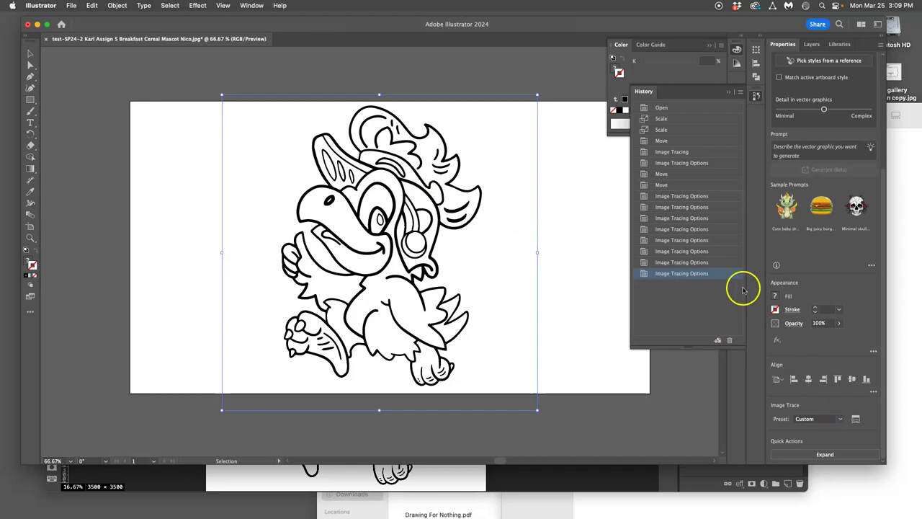
pyautogui.click(662, 141)
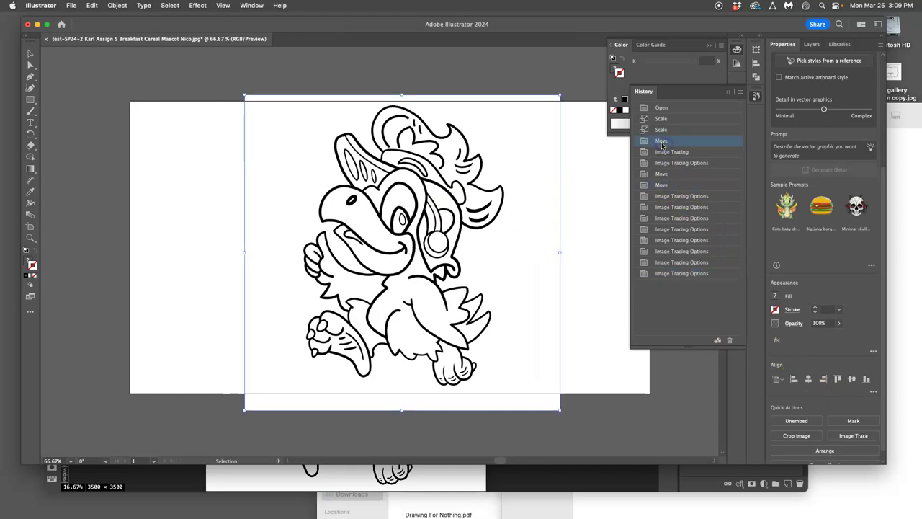
pyautogui.click(852, 435)
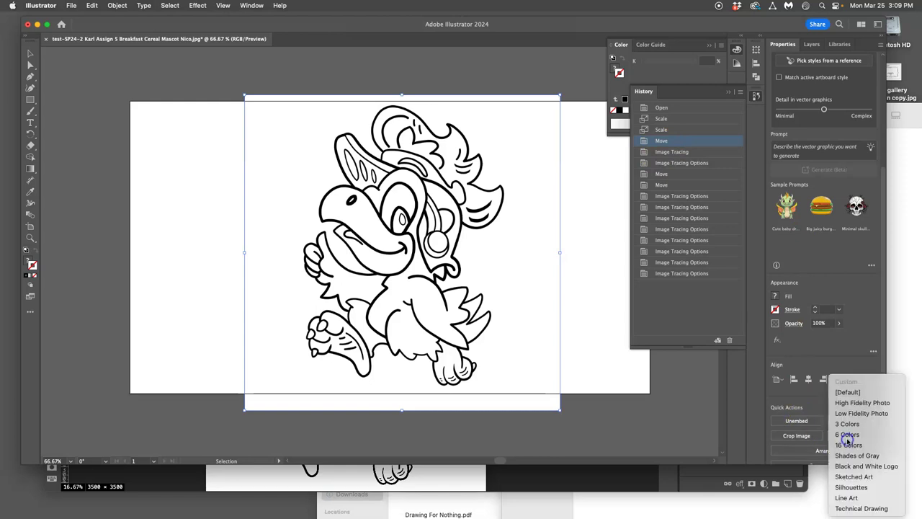
pyautogui.click(870, 466)
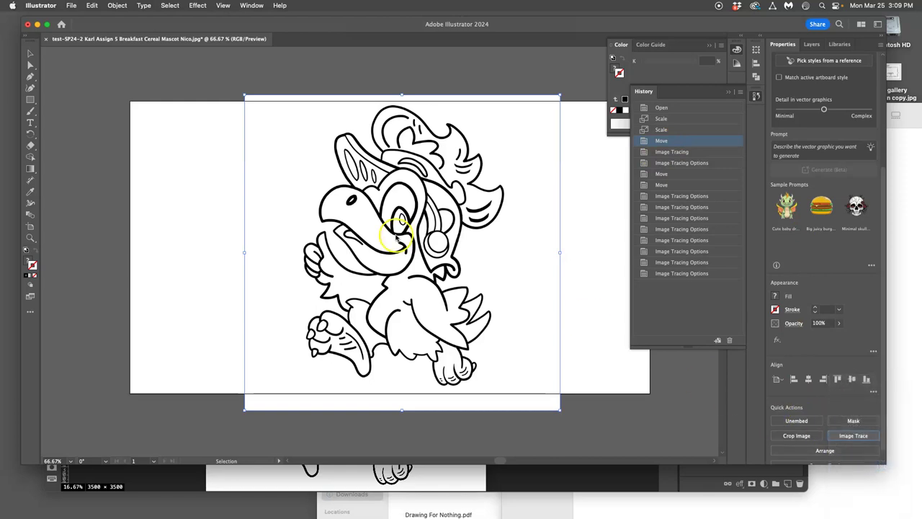
pyautogui.click(857, 419)
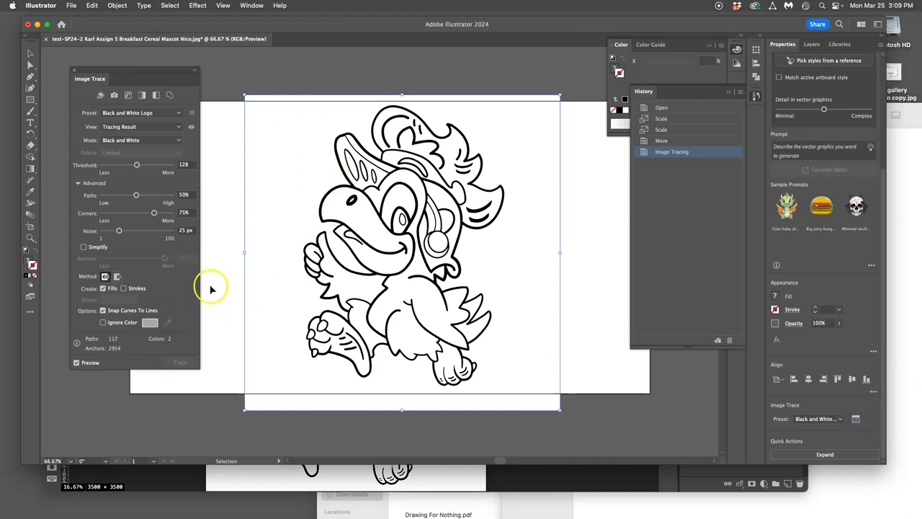
pyautogui.click(103, 322)
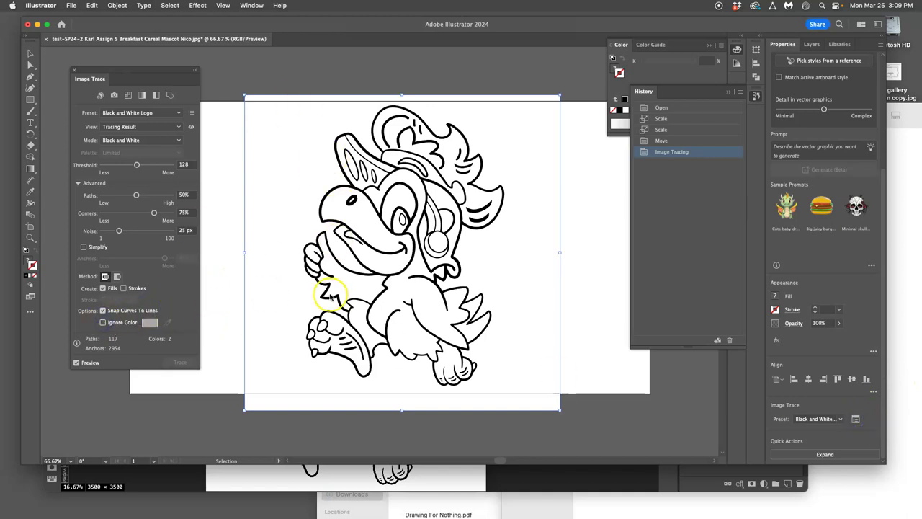
# - Check the trace around the mascot's face, then expand it into editable vector paths
pyautogui.press('super+equal')
pyautogui.press('super+equal')
pyautogui.press('super+equal')
pyautogui.press('super+equal')
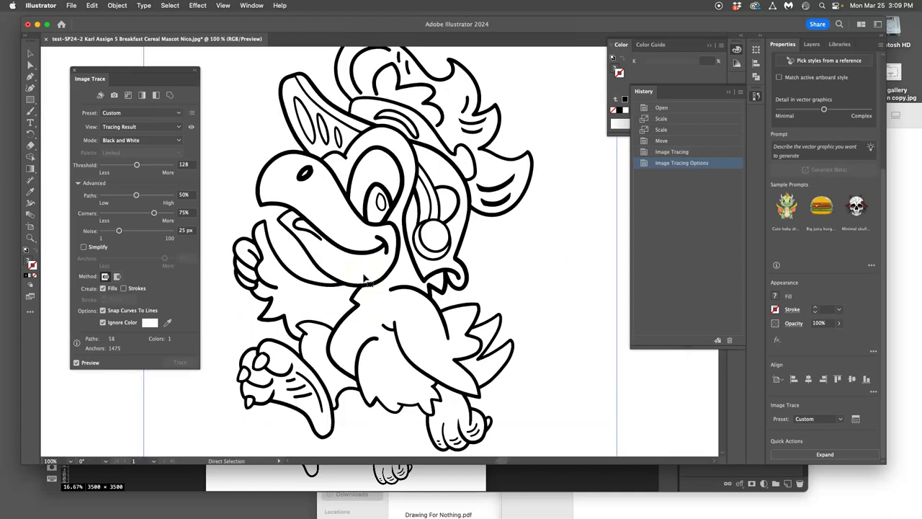
pyautogui.scroll(10, 357, 276)
pyautogui.hscroll(5, 348, 274)
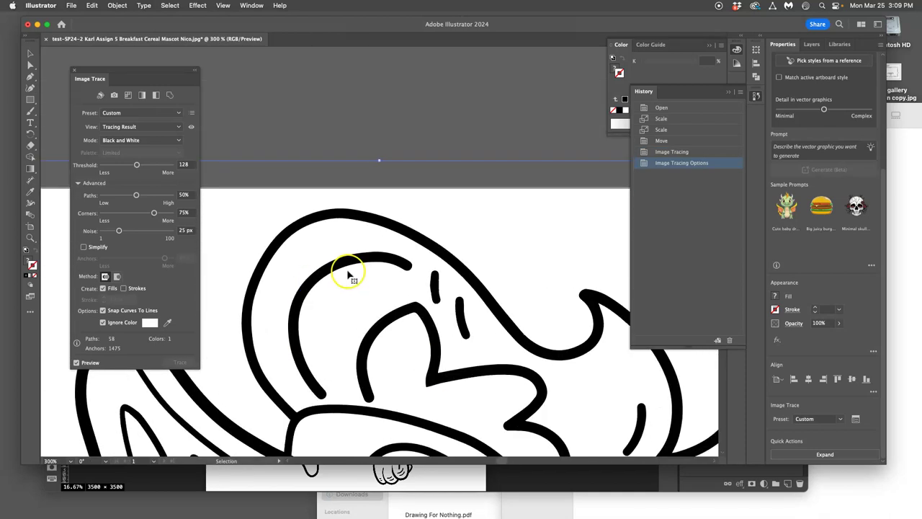
pyautogui.scroll(-10, 348, 274)
pyautogui.scroll(-15, 348, 276)
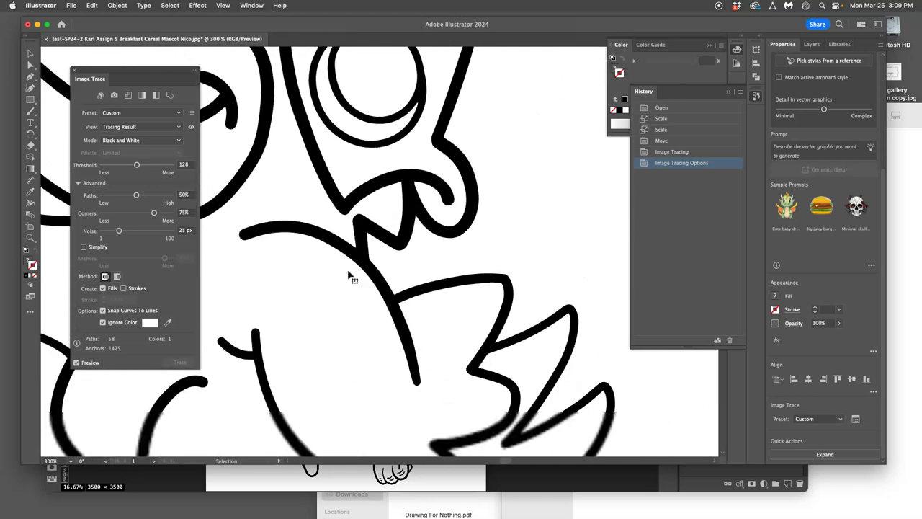
pyautogui.scroll(3, 348, 275)
pyautogui.scroll(5, 348, 276)
pyautogui.scroll(5, 348, 276)
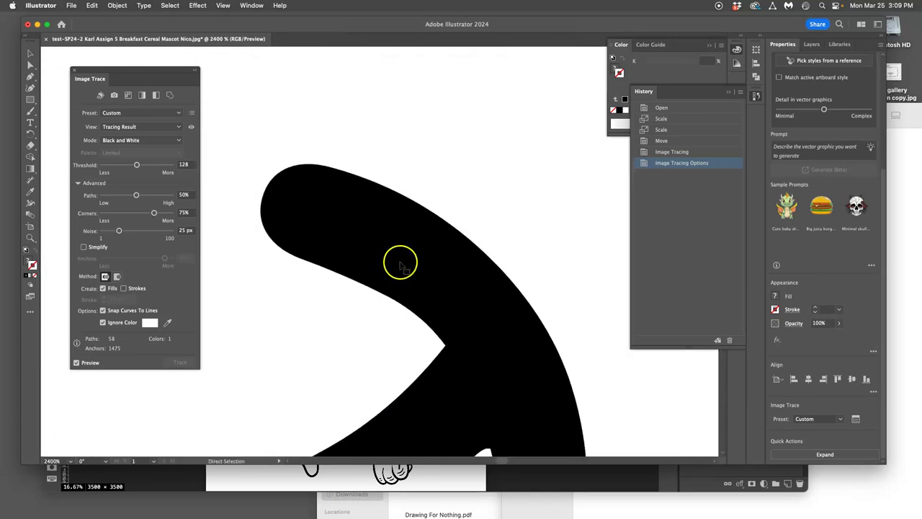
pyautogui.scroll(-10, 401, 265)
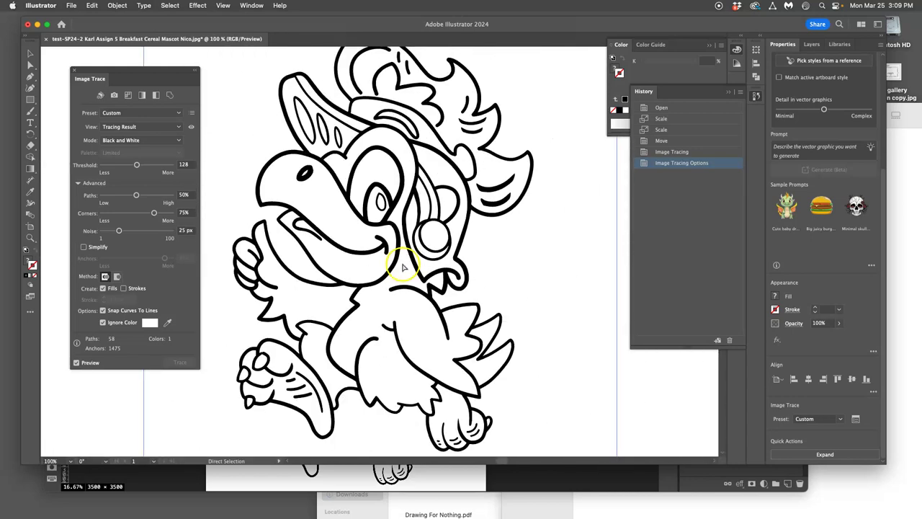
pyautogui.scroll(-1, 403, 267)
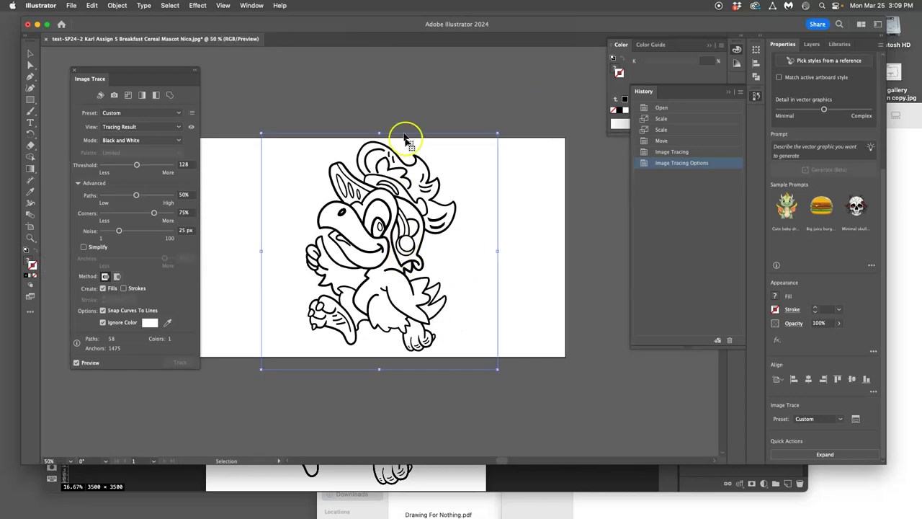
pyautogui.click(821, 454)
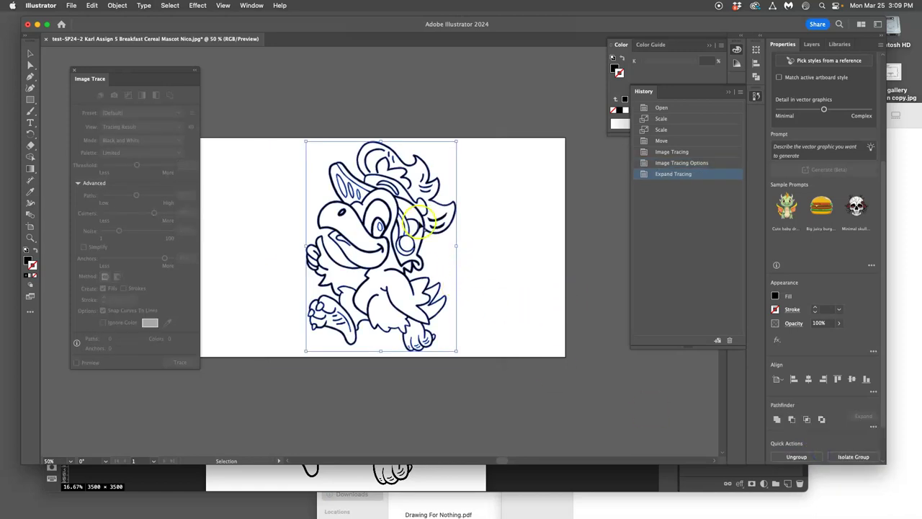
# - Zoom in on the eye, Direct-select its teardrop outline, and switch to the Pencil tool
pyautogui.click(30, 64)
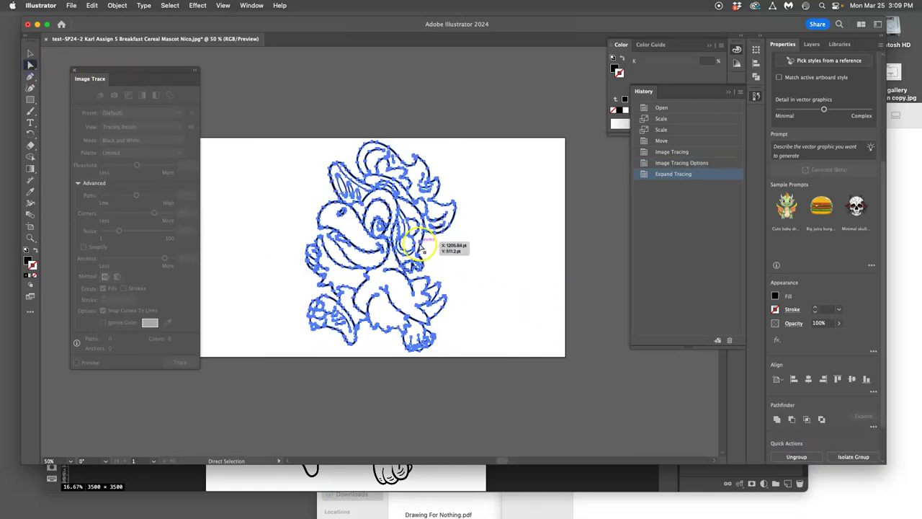
pyautogui.scroll(10, 414, 258)
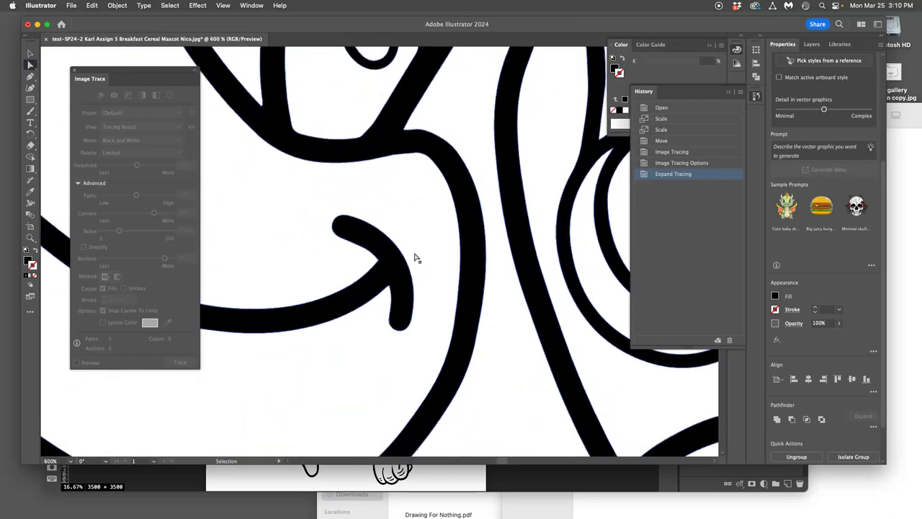
pyautogui.scroll(-5, 438, 259)
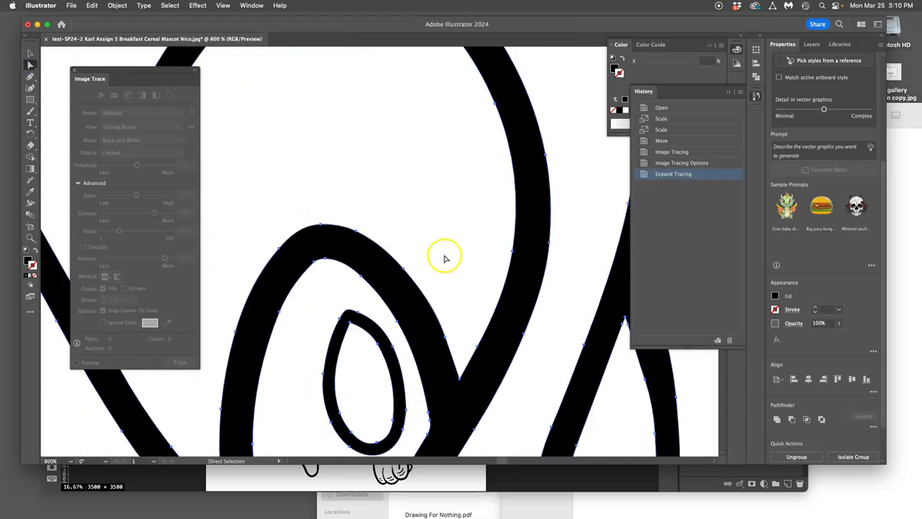
pyautogui.scroll(-2, 445, 258)
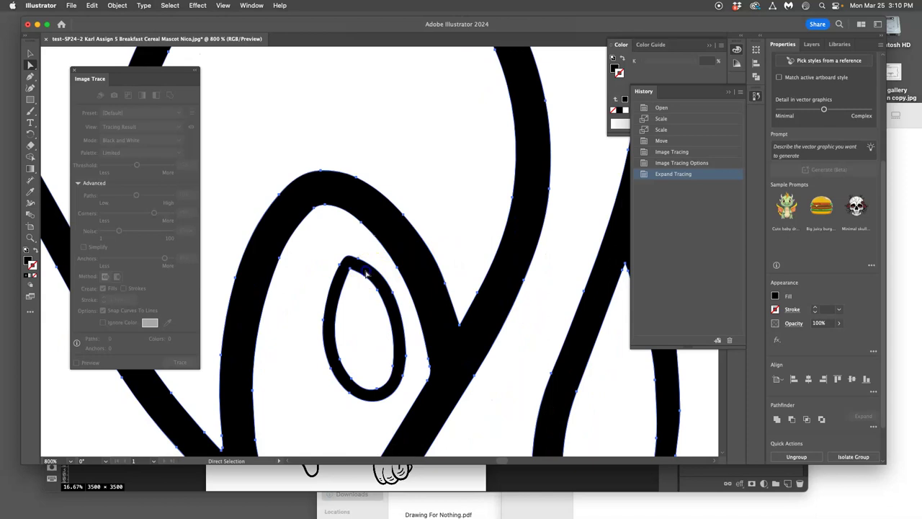
pyautogui.press('super+equal')
pyautogui.scroll(10, 371, 268)
pyautogui.click(347, 201)
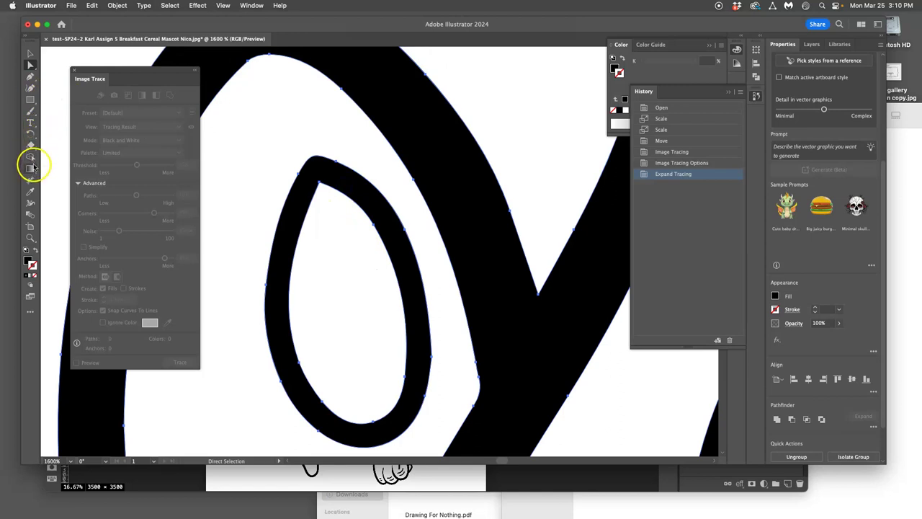
pyautogui.moveTo(30, 112); pyautogui.dragTo(69, 134)
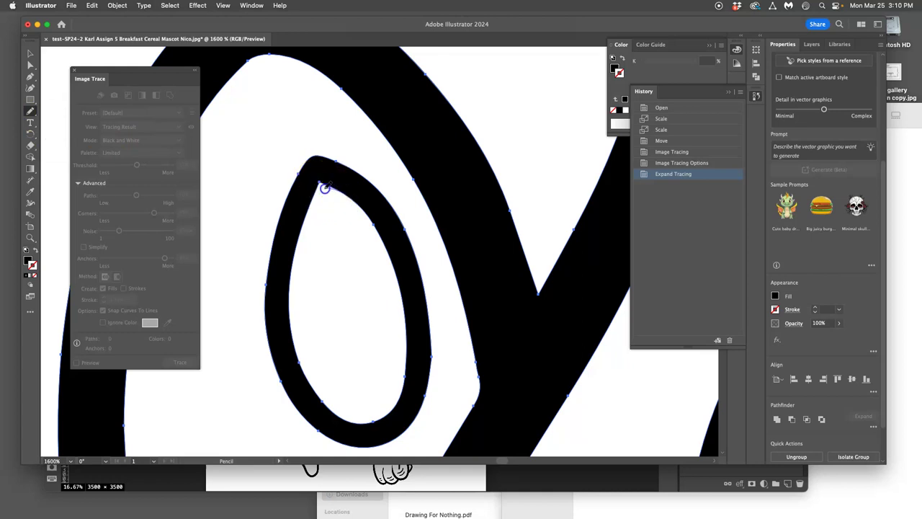
# - Redraw the inner and outer loops of the eye's teardrop outline with the Pencil
pyautogui.moveTo(311, 202); pyautogui.dragTo(309, 216)
pyautogui.click(296, 207)
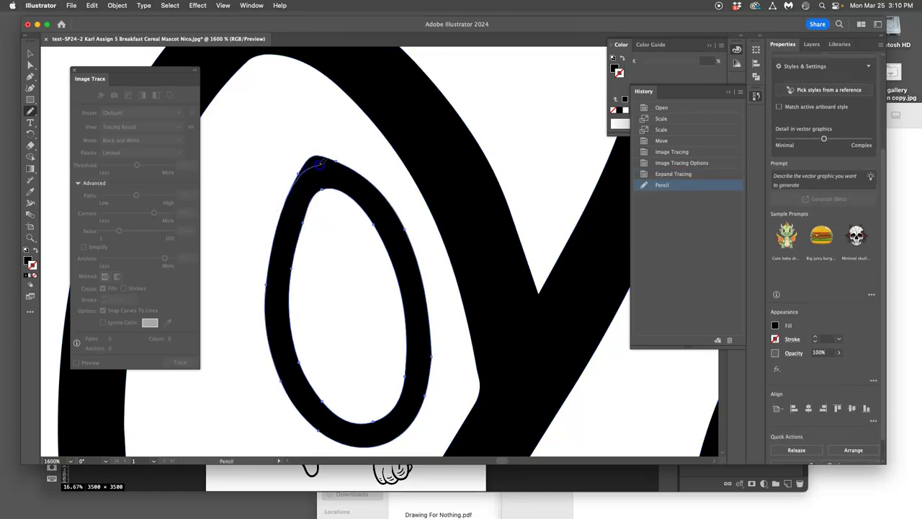
pyautogui.moveTo(347, 163); pyautogui.dragTo(349, 165)
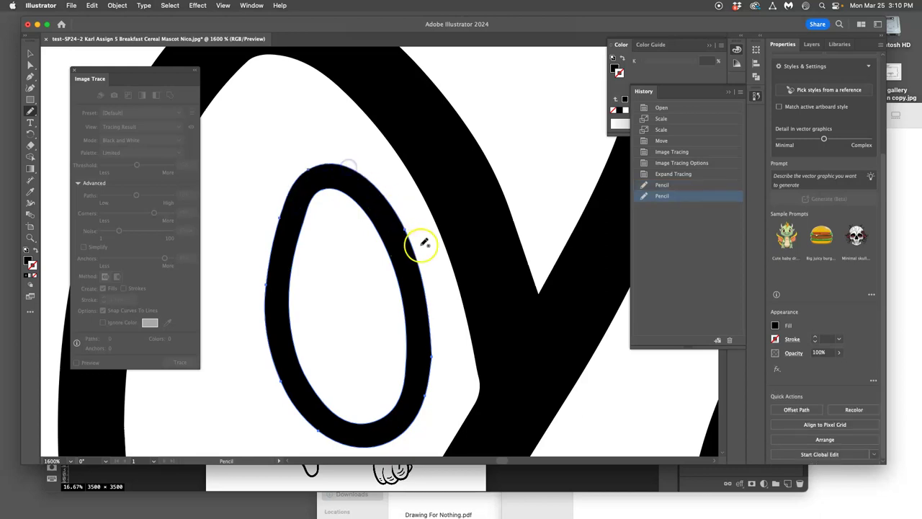
pyautogui.scroll(-10, 360, 230)
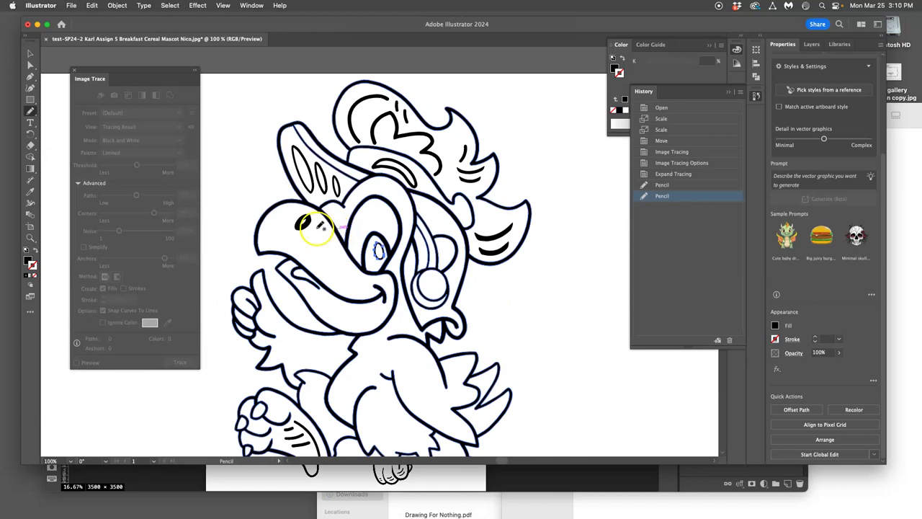
pyautogui.scroll(-5, 336, 225)
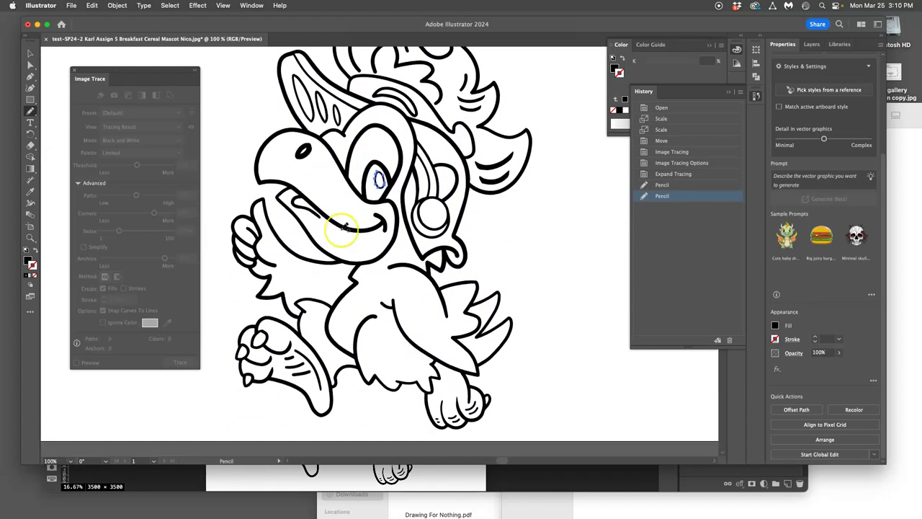
pyautogui.scroll(4, 344, 227)
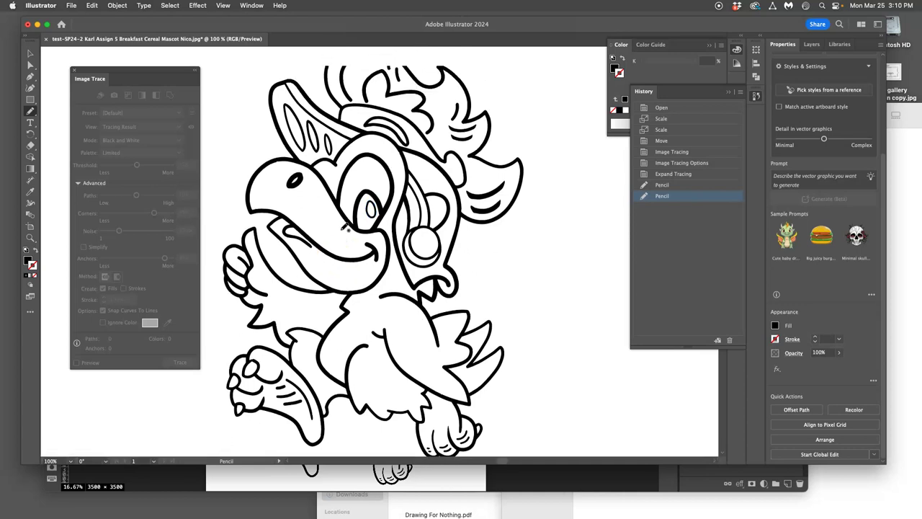
pyautogui.scroll(4, 344, 227)
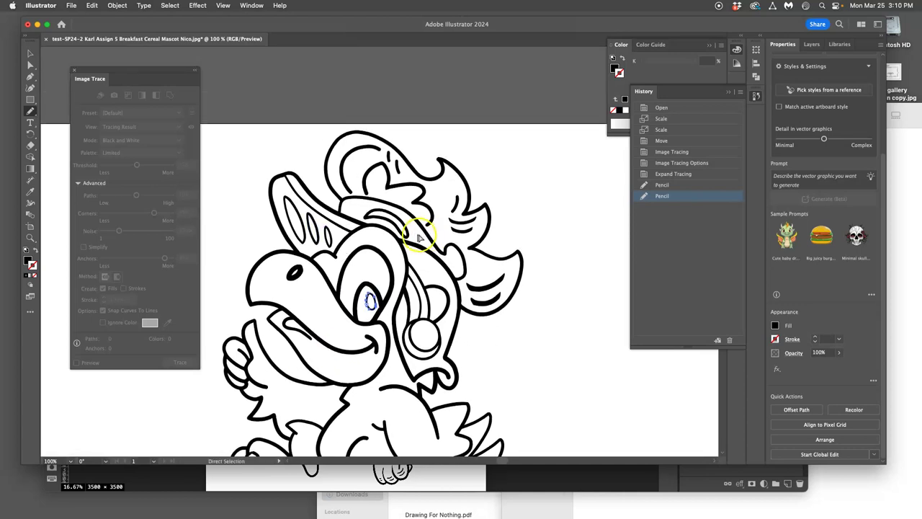
# - At 400% zoom, pencil-smooth the left tips of the upper and lower crescent crest strokes
pyautogui.press('super+equal')
pyautogui.scroll(3, 525, 274)
pyautogui.scroll(2, 543, 295)
pyautogui.hscroll(3, 544, 295)
pyautogui.keyDown('super'); pyautogui.click(469, 204); pyautogui.keyUp('super')
pyautogui.moveTo(420, 180); pyautogui.dragTo(423, 183)
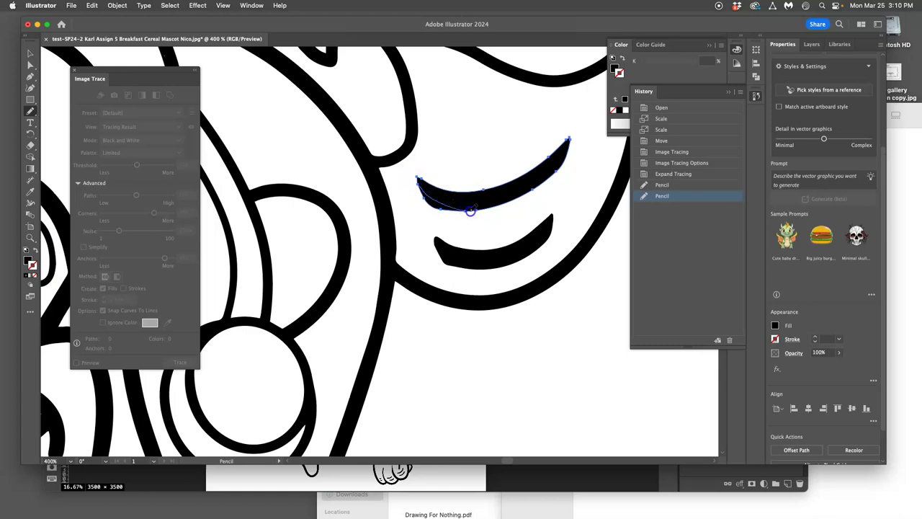
pyautogui.moveTo(470, 209); pyautogui.dragTo(474, 206)
pyautogui.keyDown('super'); pyautogui.click(478, 258); pyautogui.keyUp('super')
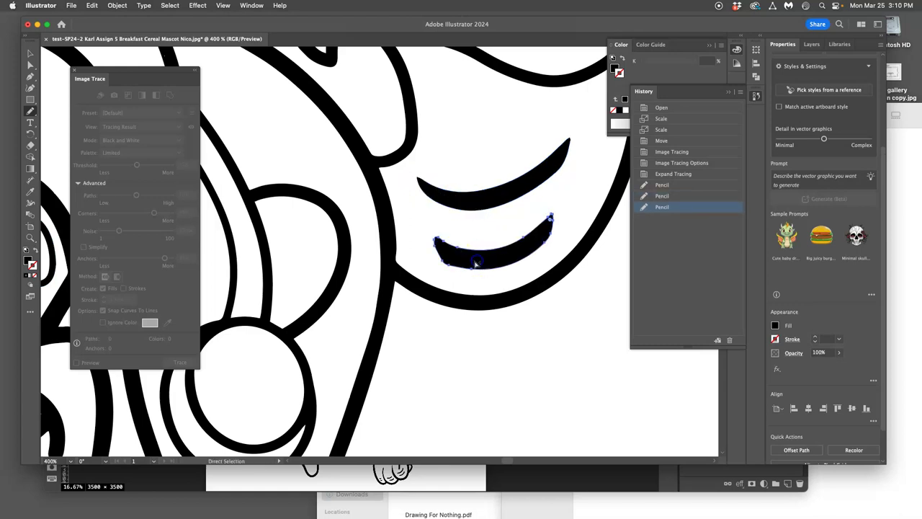
pyautogui.moveTo(434, 240); pyautogui.dragTo(436, 243)
pyautogui.moveTo(502, 268); pyautogui.dragTo(502, 267)
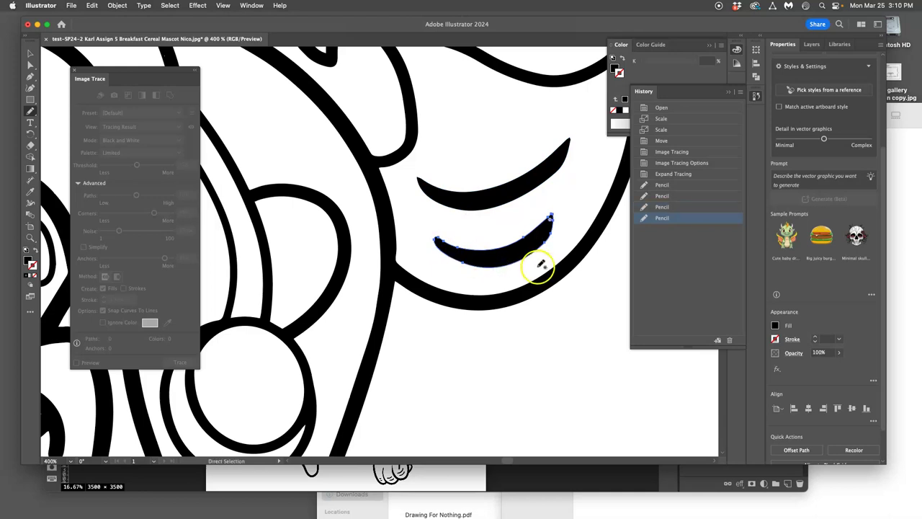
pyautogui.press('super+minus')
pyautogui.press('super+minus')
pyautogui.press('super+minus')
pyautogui.press('super+minus')
pyautogui.press('super+minus')
pyautogui.press('super+minus')
# - Save a Copy in SVG (svg) format into Assignment #5, accepting the default SVG Options
pyautogui.hscroll(-5, 444, 227)
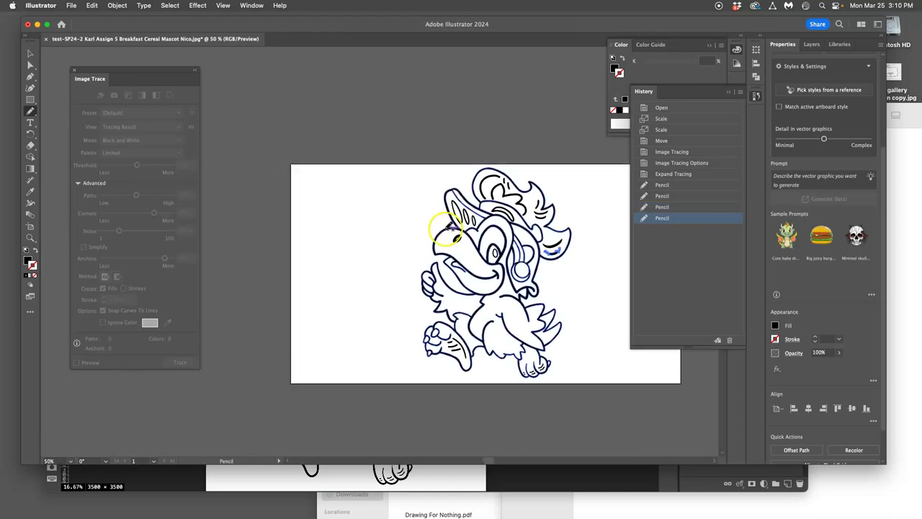
pyautogui.hscroll(3, 440, 223)
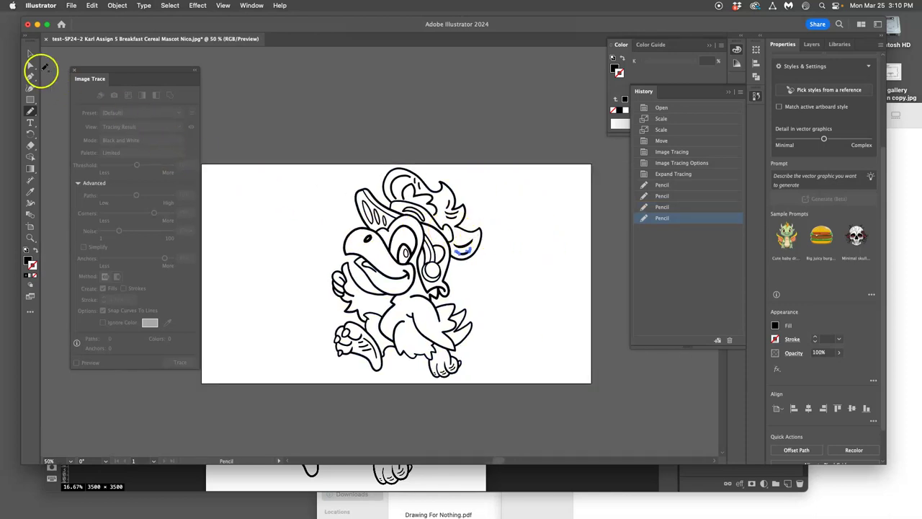
pyautogui.click(30, 65)
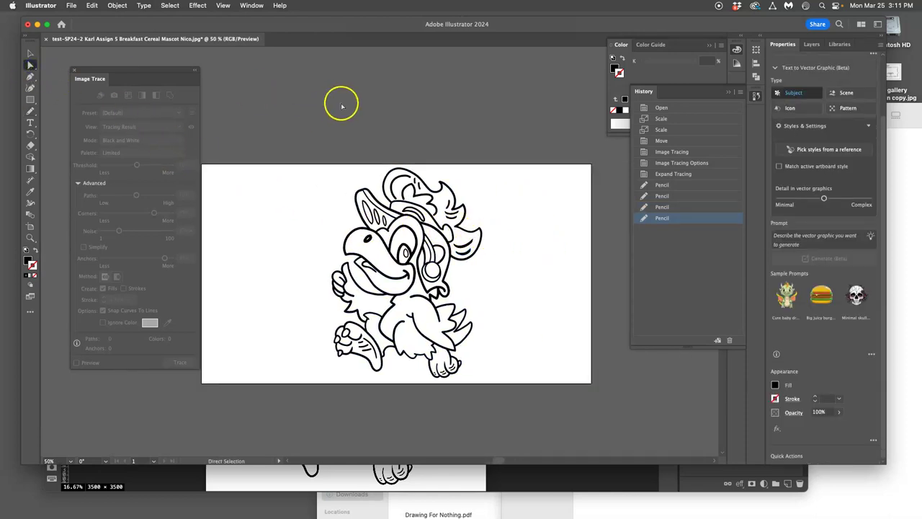
pyautogui.click(72, 6)
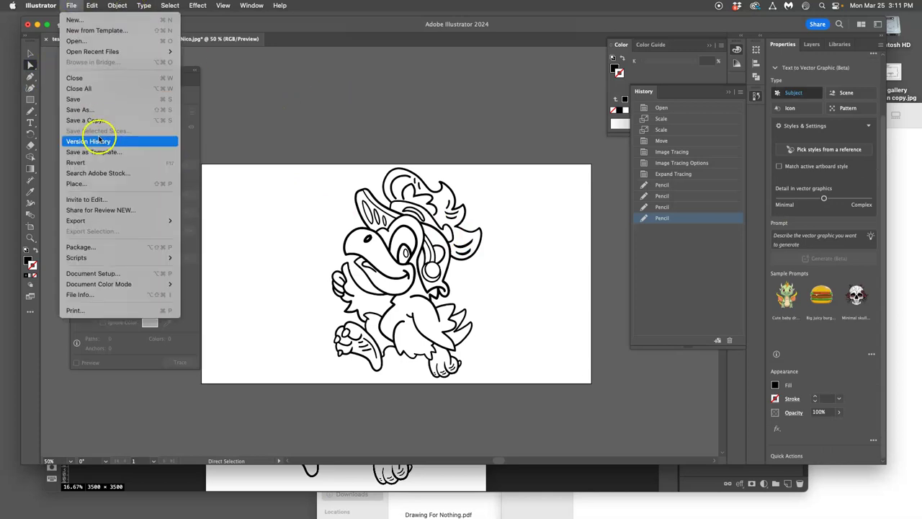
pyautogui.click(84, 121)
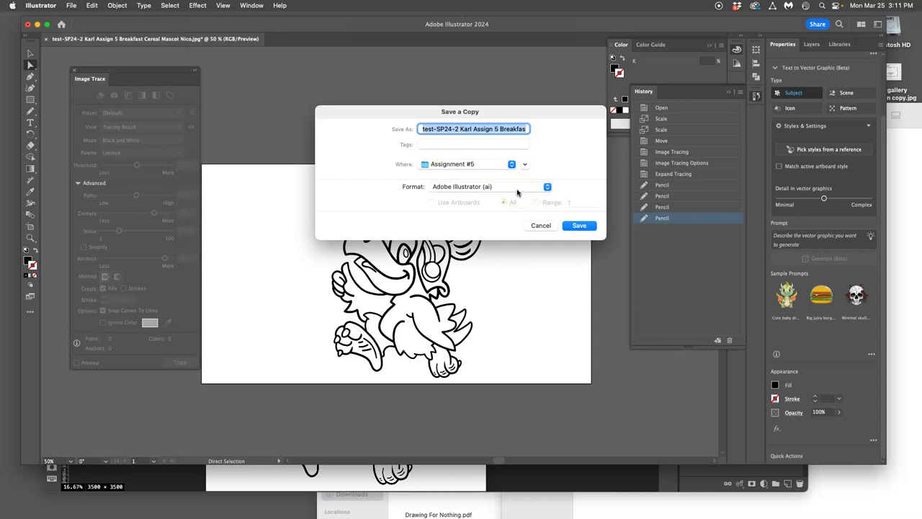
pyautogui.click(516, 190)
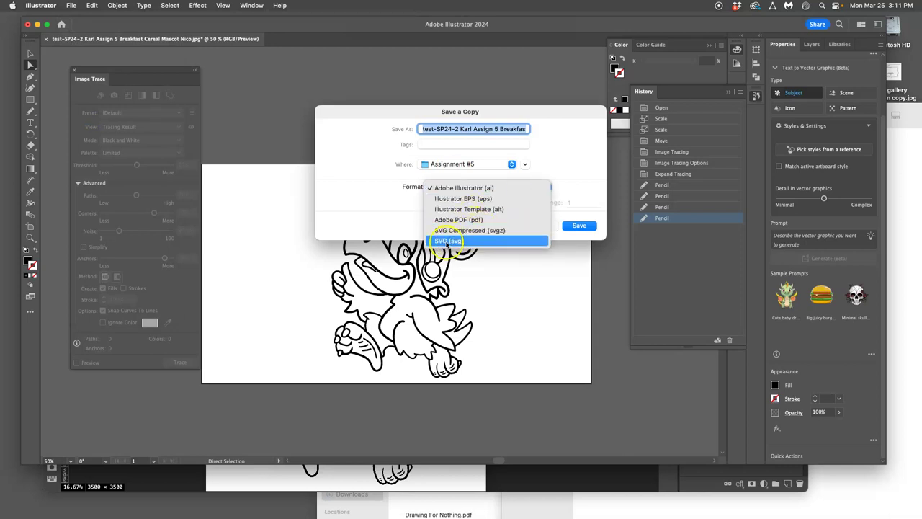
pyautogui.click(448, 242)
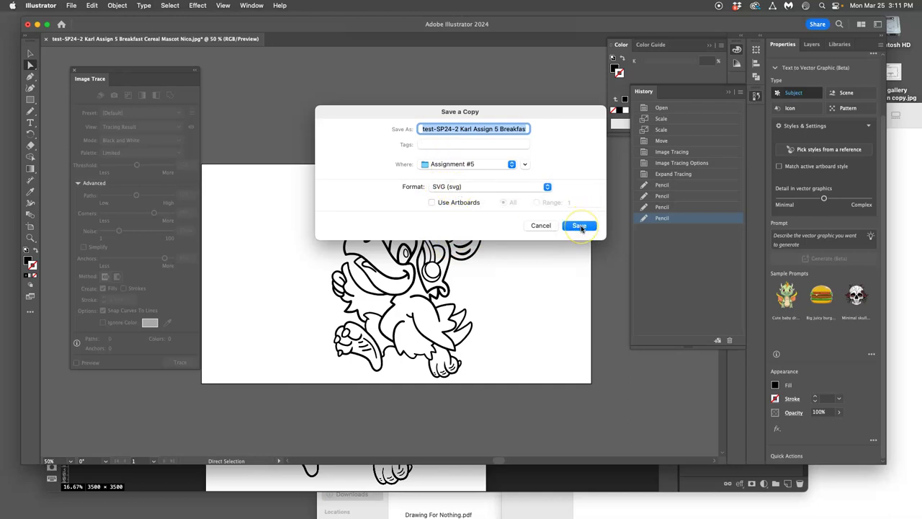
pyautogui.click(579, 225)
pyautogui.click(549, 299)
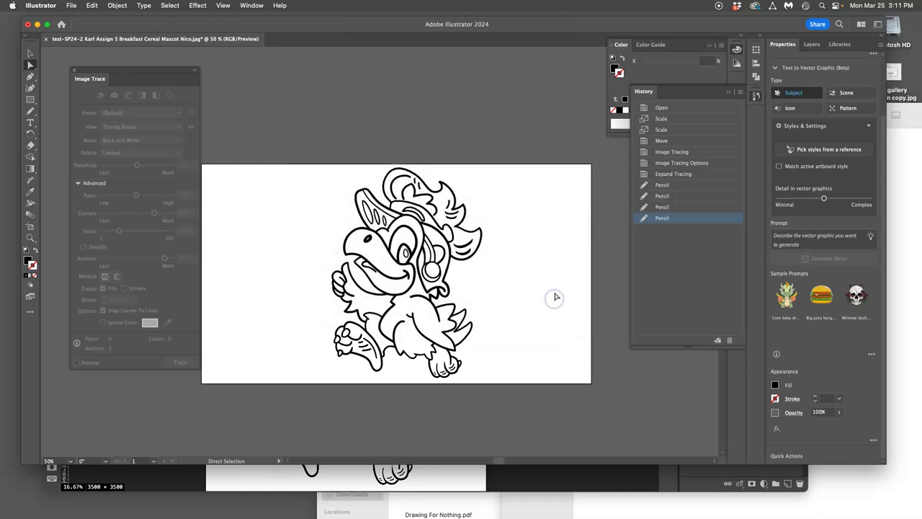
# - Save the mascot document in Adobe Illustrator (.ai) format with default options, then close it
pyautogui.click(45, 39)
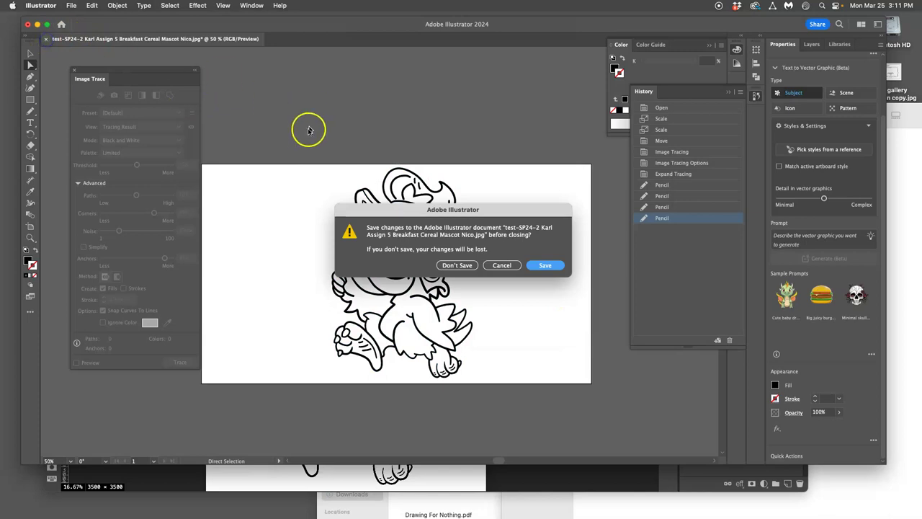
pyautogui.click(541, 266)
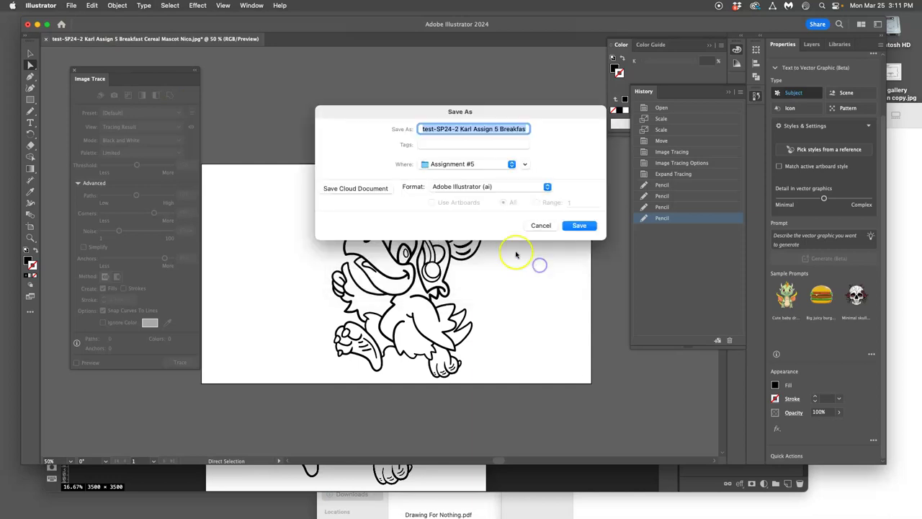
pyautogui.click(575, 225)
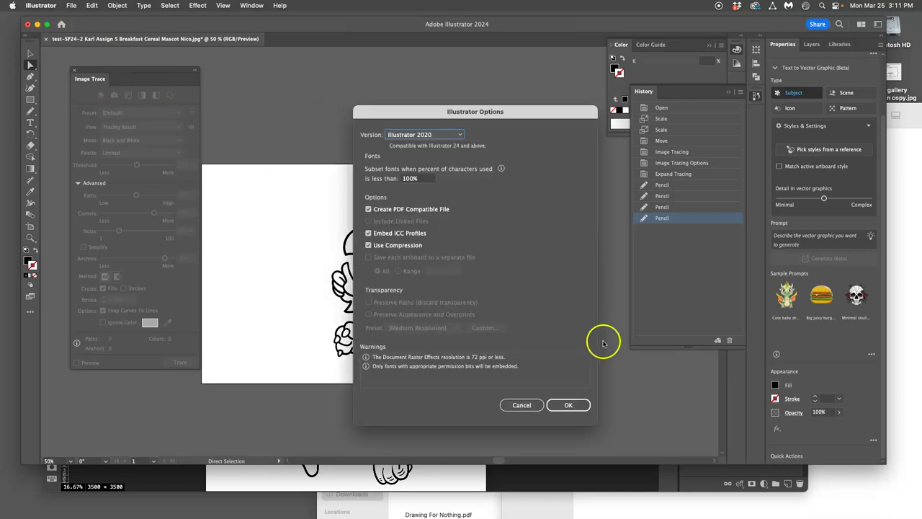
pyautogui.click(577, 397)
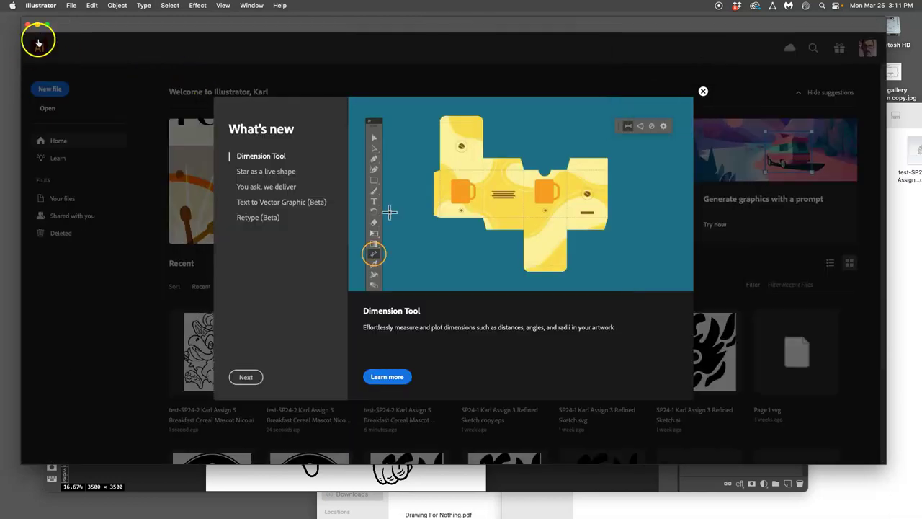
# - Hide Illustrator, move Chrome and the Finder window aside, and drag the mascot SVG copy into Assignment #5
pyautogui.click(36, 25)
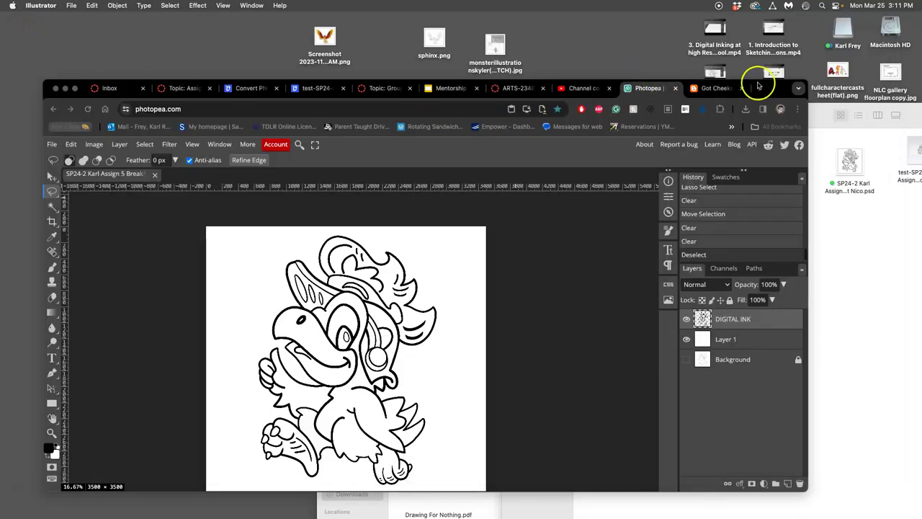
pyautogui.moveTo(765, 85); pyautogui.dragTo(484, 191)
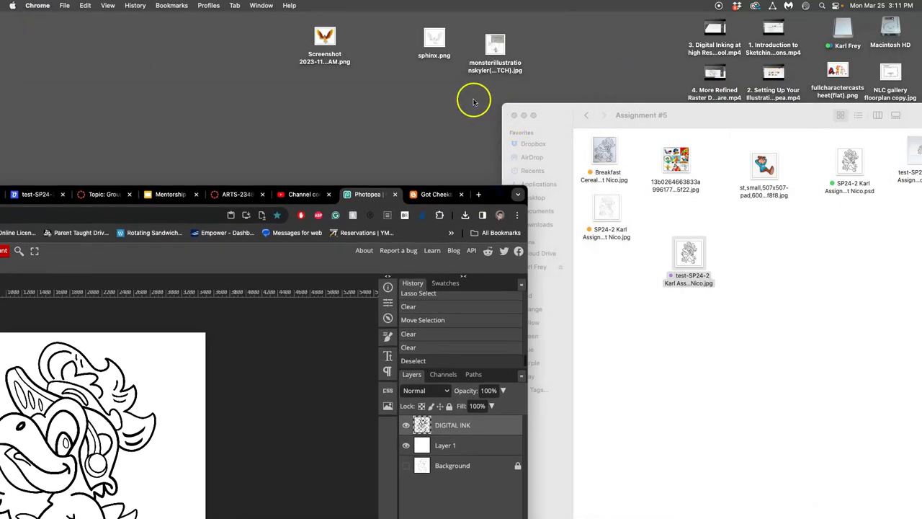
pyautogui.moveTo(553, 110); pyautogui.dragTo(56, 105)
pyautogui.moveTo(774, 166); pyautogui.dragTo(435, 210)
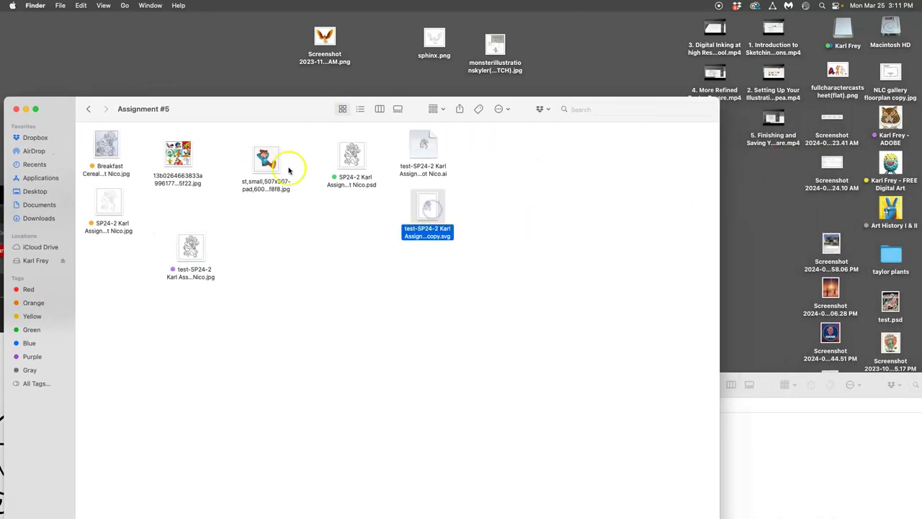
# - Open the mascot SVG copy from Assignment #5 in Illustrator to check its line art
pyautogui.doubleClick(430, 210)
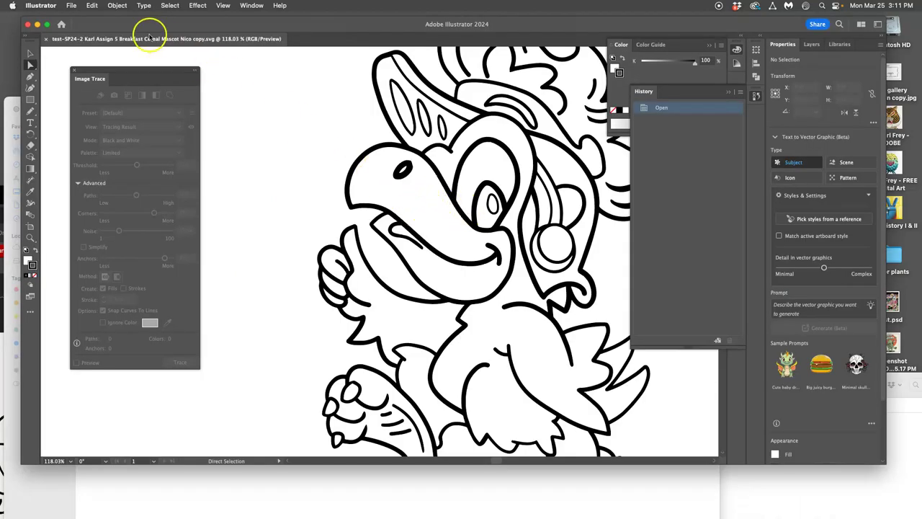
pyautogui.moveTo(90, 28); pyautogui.dragTo(790, 290)
pyautogui.click(480, 229)
pyautogui.rightClick(428, 210)
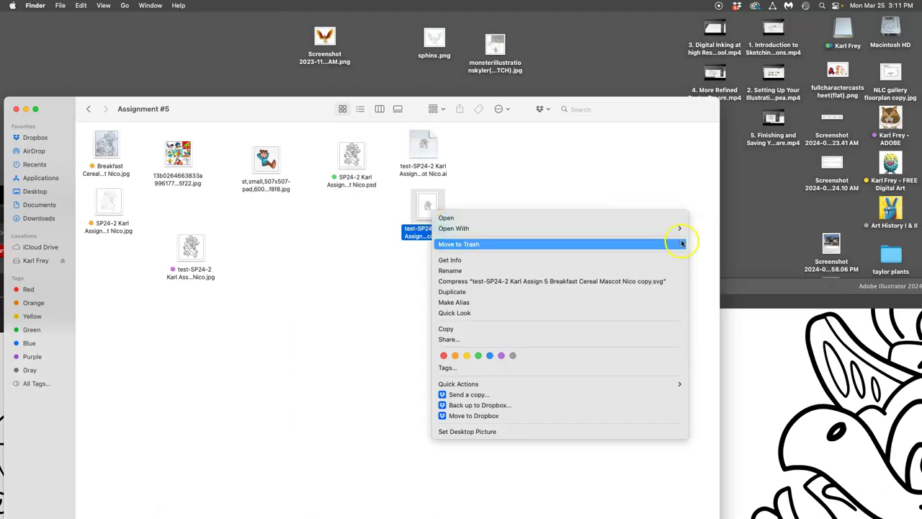
pyautogui.moveTo(650, 230)
pyautogui.click(634, 197)
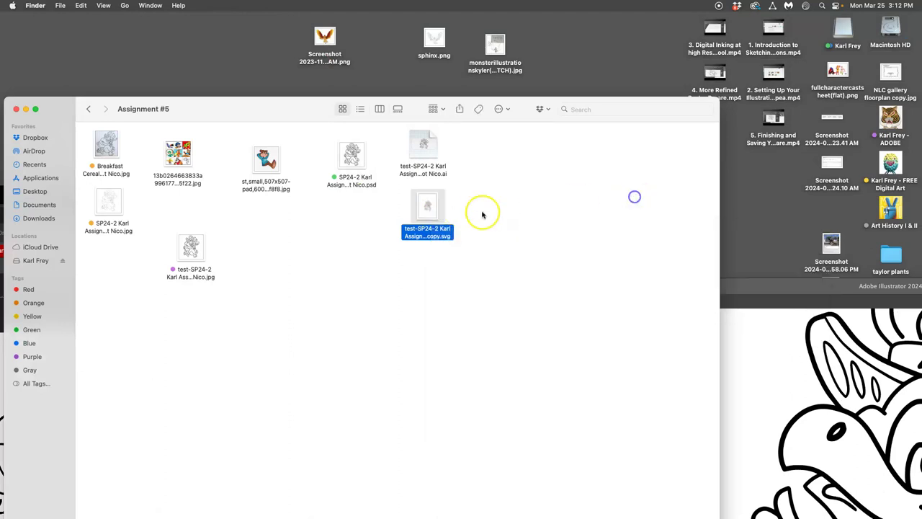
# - Close the checked SVG document and deselect the file in the Assignment #5 folder
pyautogui.click(735, 286)
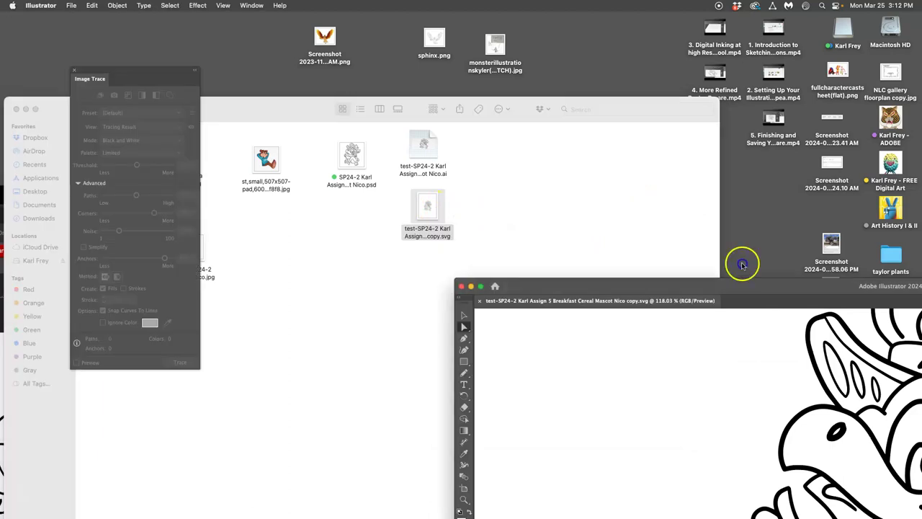
pyautogui.moveTo(685, 286); pyautogui.dragTo(430, 75)
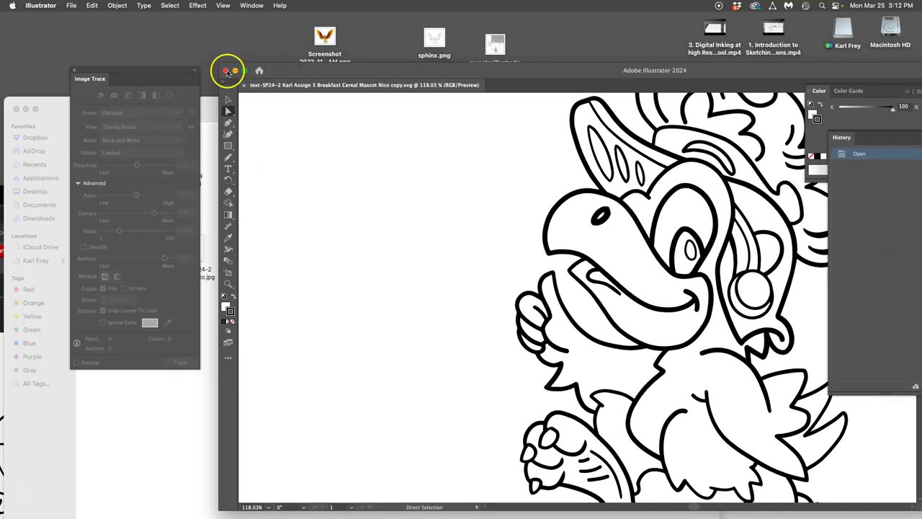
pyautogui.click(226, 71)
pyautogui.moveTo(295, 119); pyautogui.dragTo(386, 96)
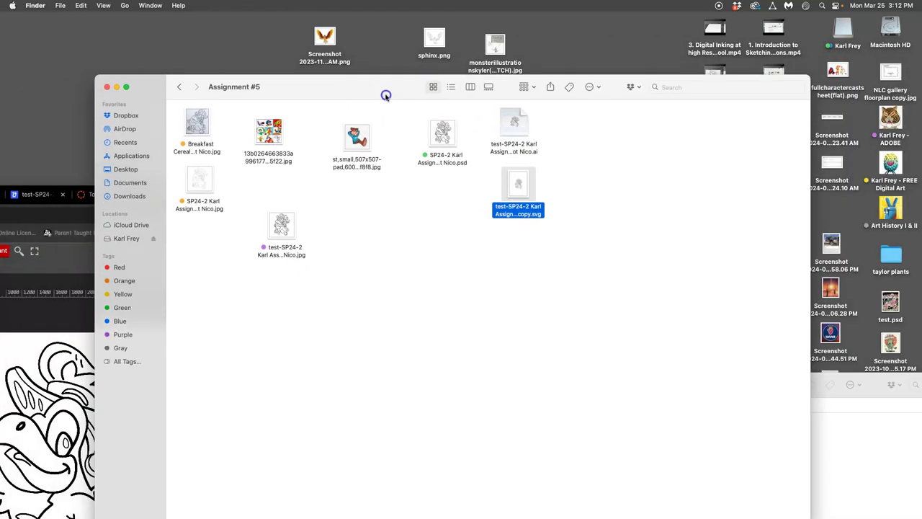
pyautogui.click(397, 216)
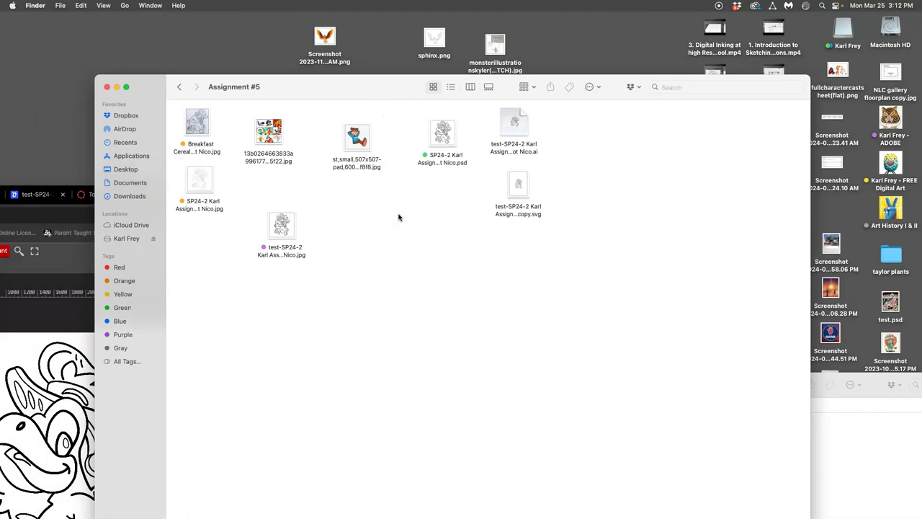